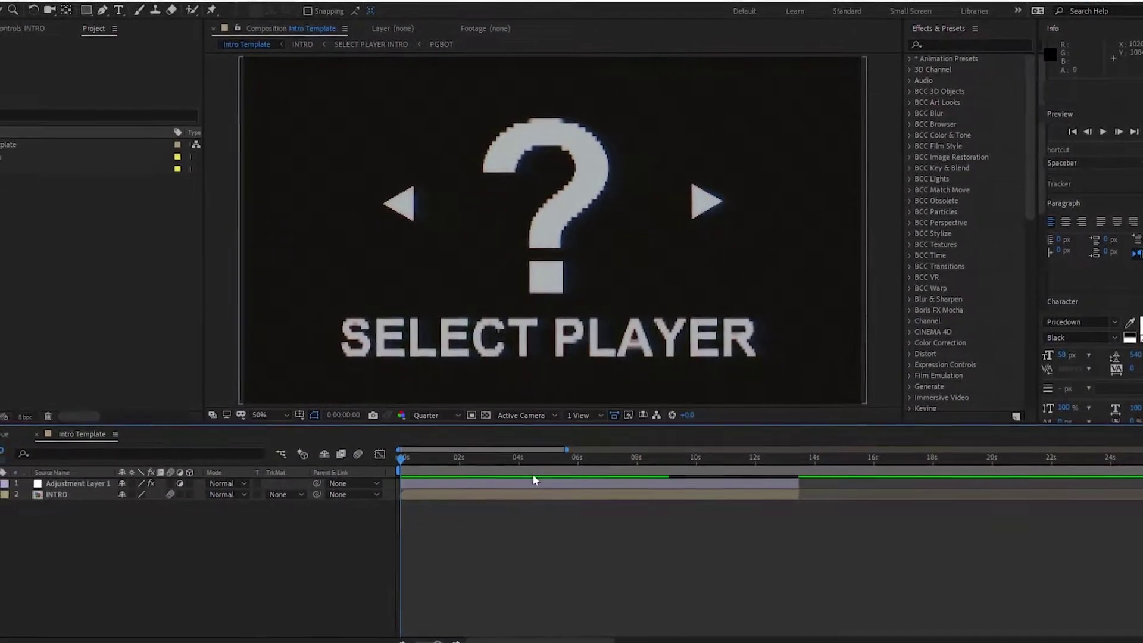
Step: Open the PGBOT composition nested inside the INTRO composition of the Intro Template
left_click(398, 457)
left_click_drag(433, 463, 442, 453)
left_click(467, 488)
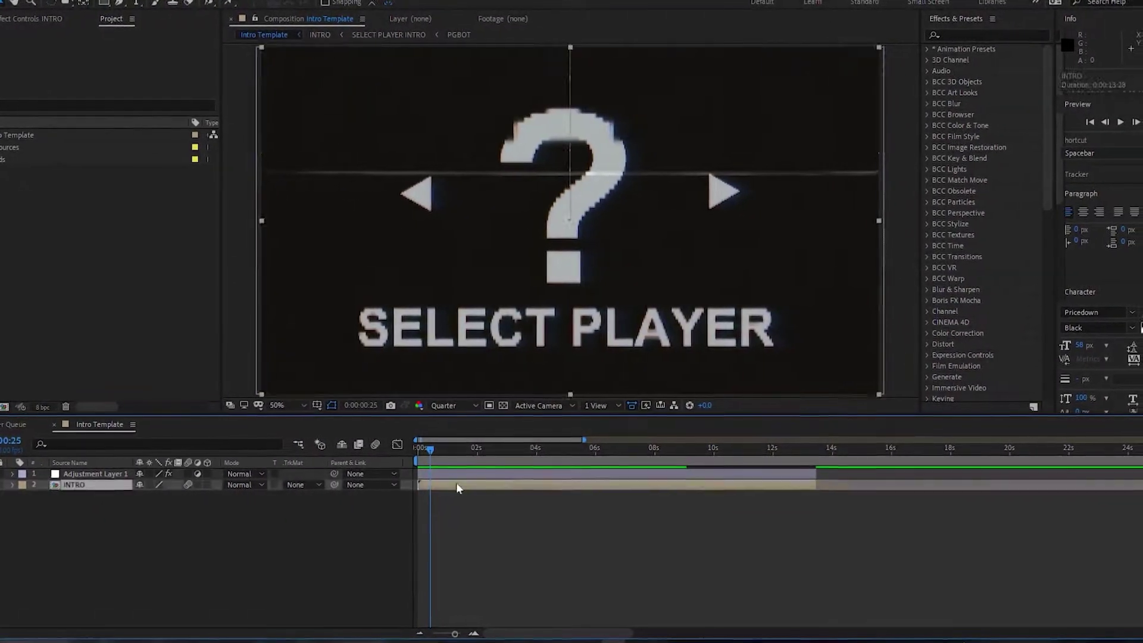
double_click(64, 488)
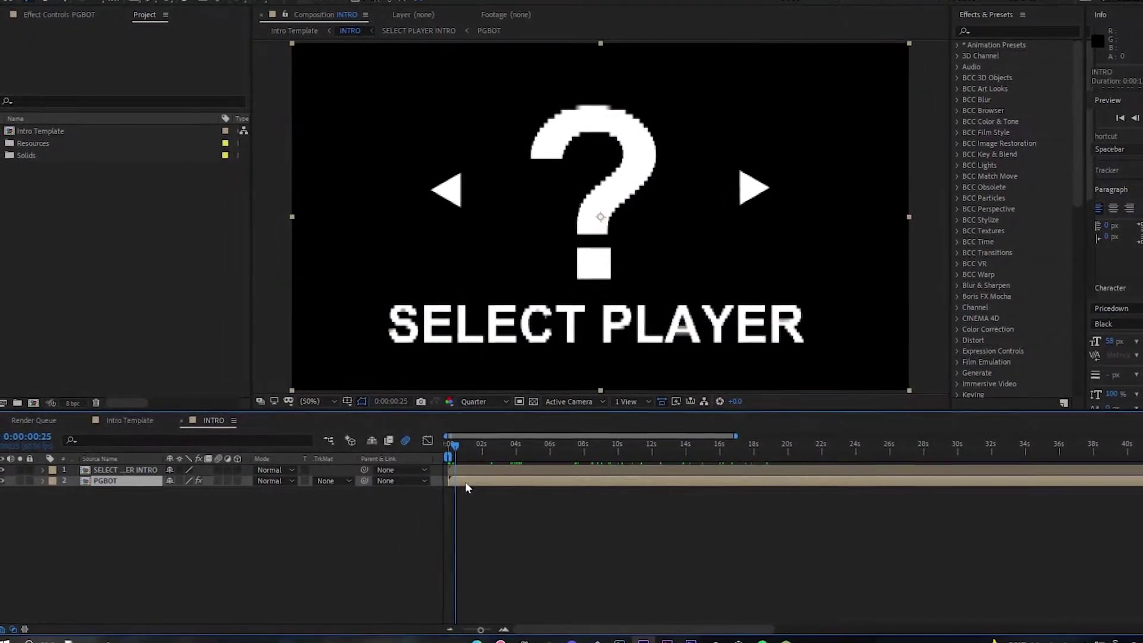
double_click(100, 482)
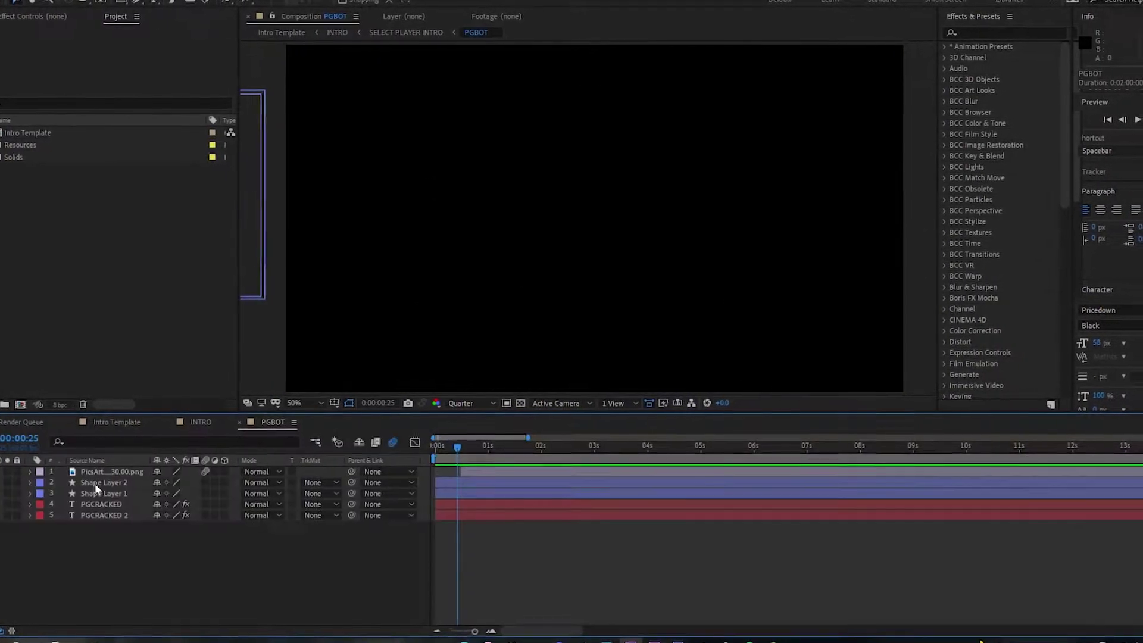
Step: Move the PGBOT playhead to 0:00:03:07, where the round logo and the PGCRACKED text are fully shown
left_click(109, 473)
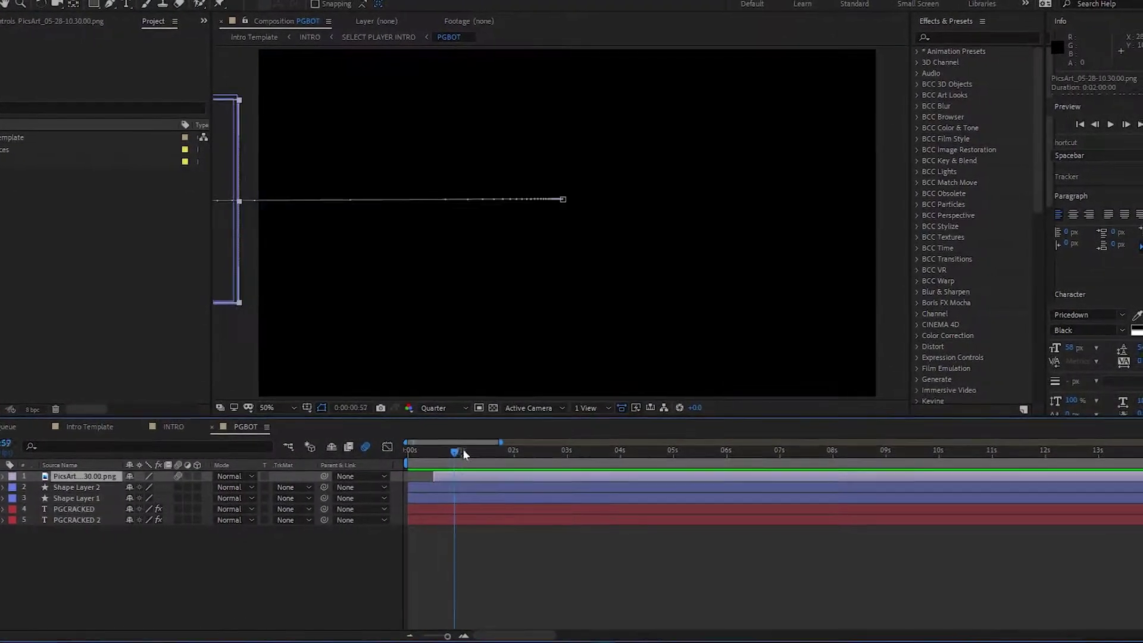
left_click_drag(493, 452, 571, 454)
left_click(603, 523)
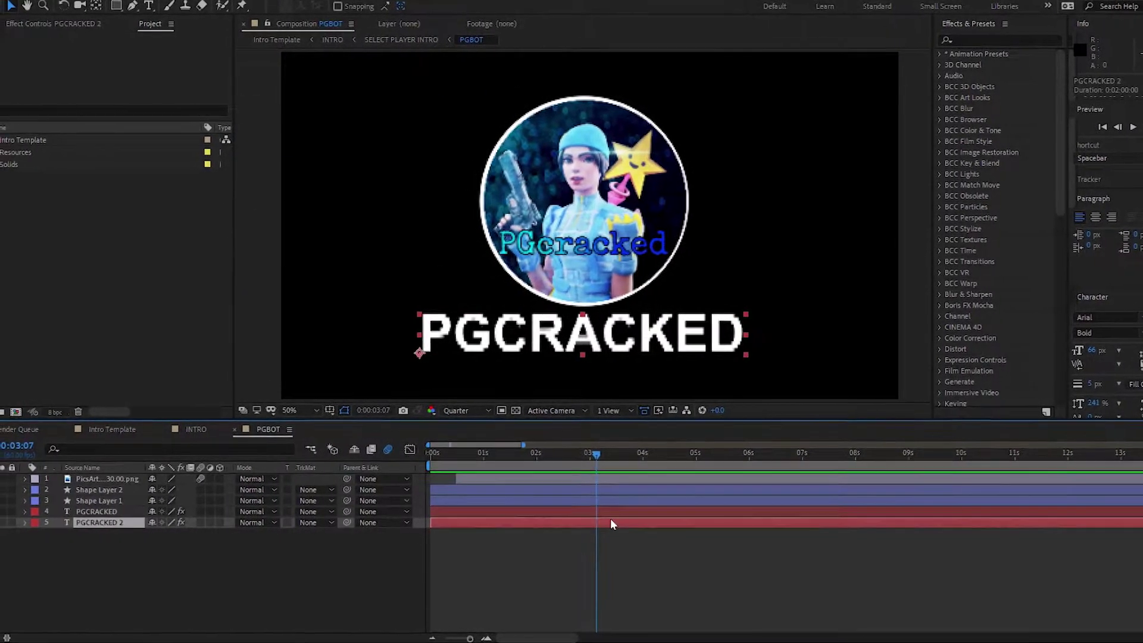
left_click(689, 561)
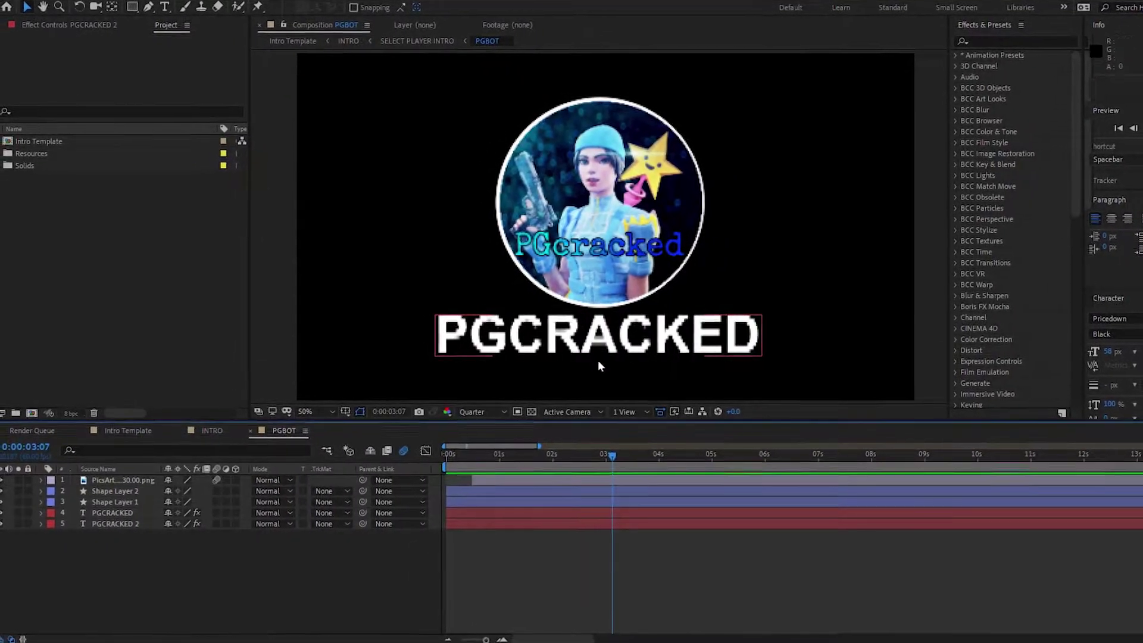
Step: Replace the text of the PGCRACKED layer with SPIRAL
left_click(608, 338)
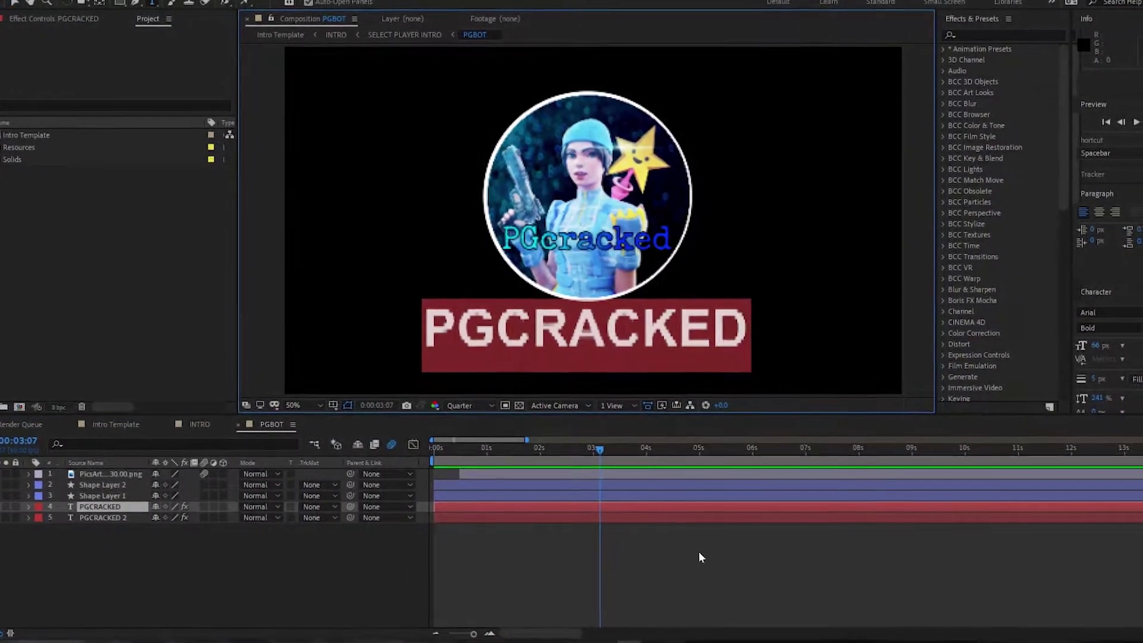
key("Home")
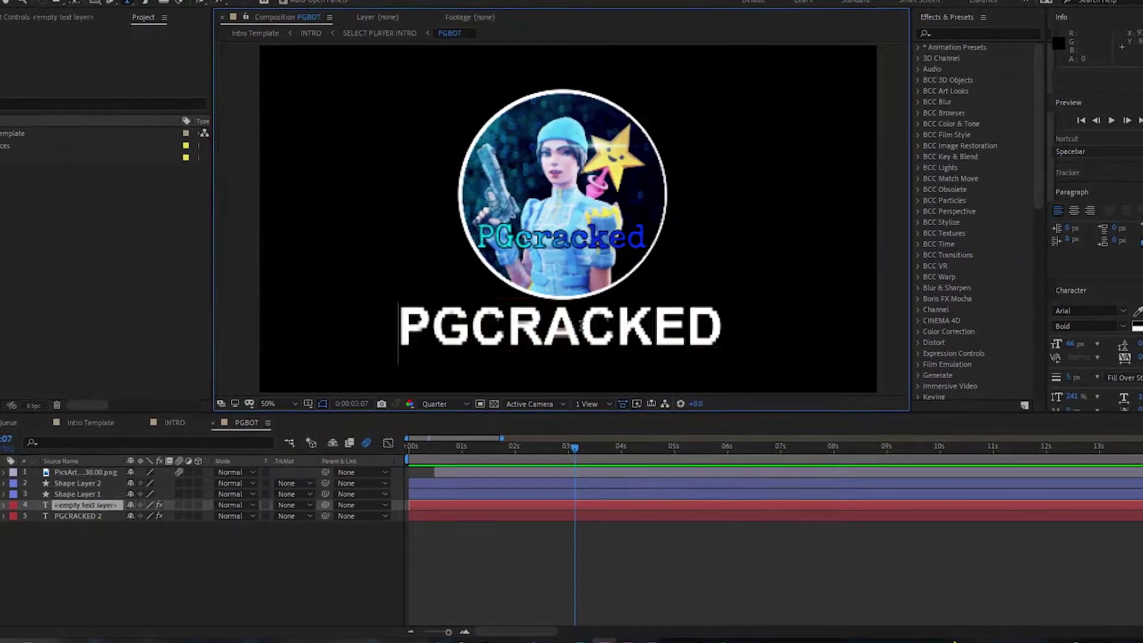
type("SPIRAL")
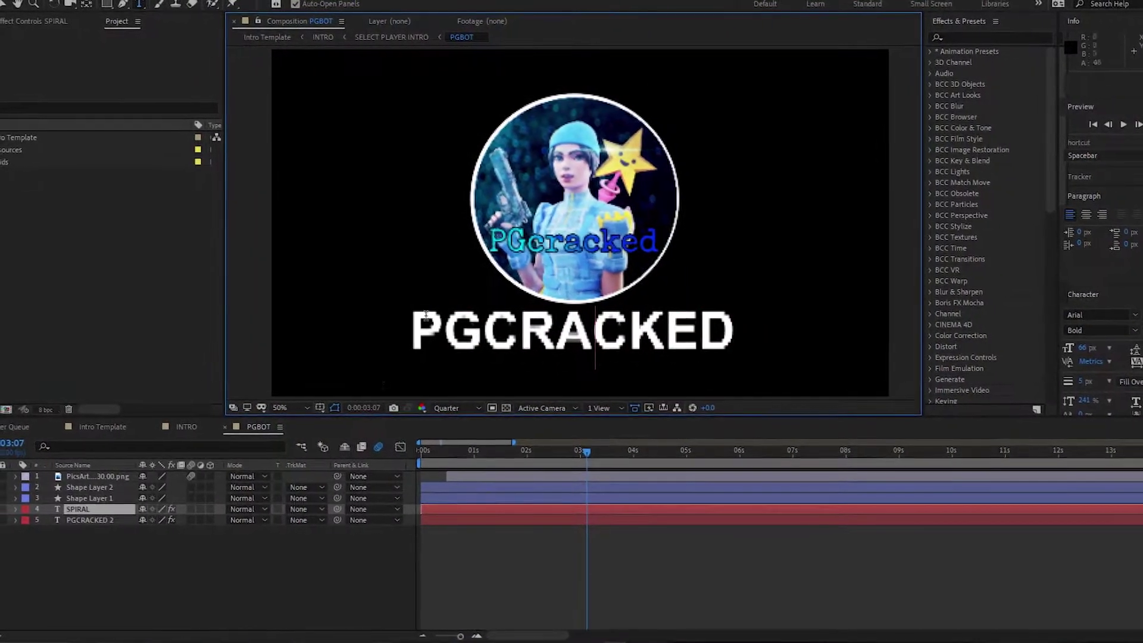
key("Caps_Lock")
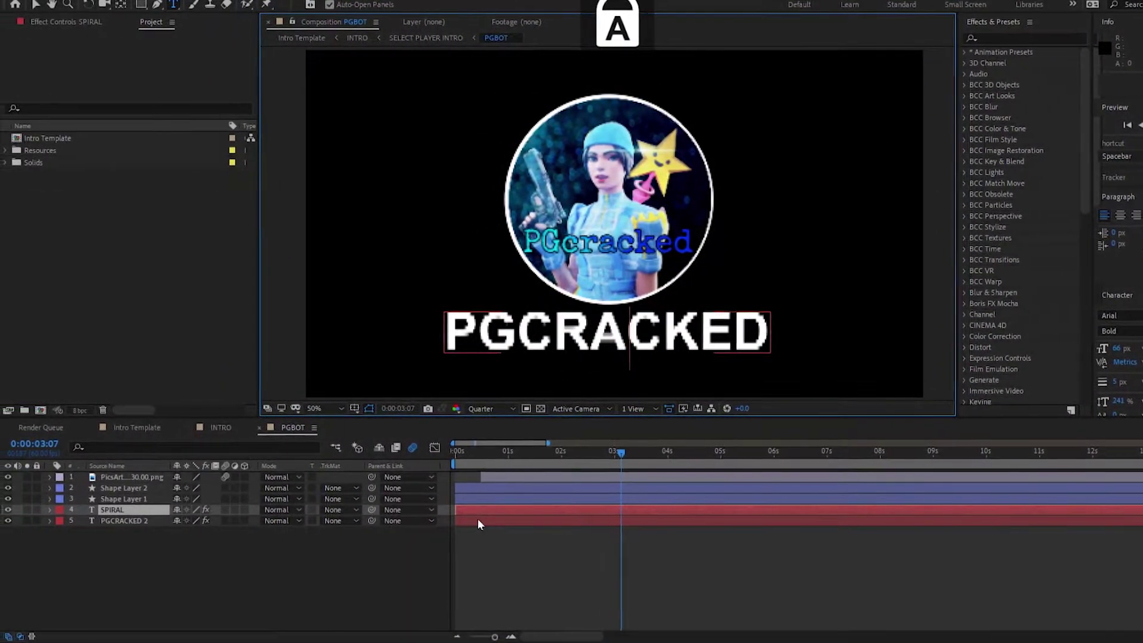
Step: Replace the text of the duplicate PGCRACKED 2 layer with SPIRAL so it matches the other text layer
left_click(546, 338)
double_click(580, 338)
type("SPIRA")
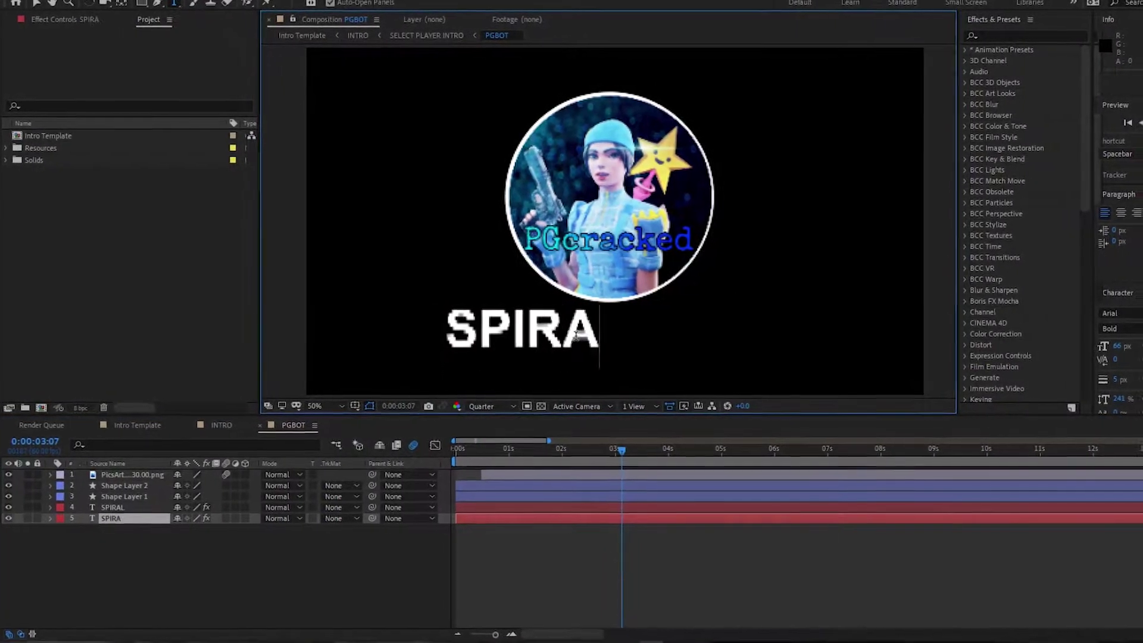
left_click(480, 539)
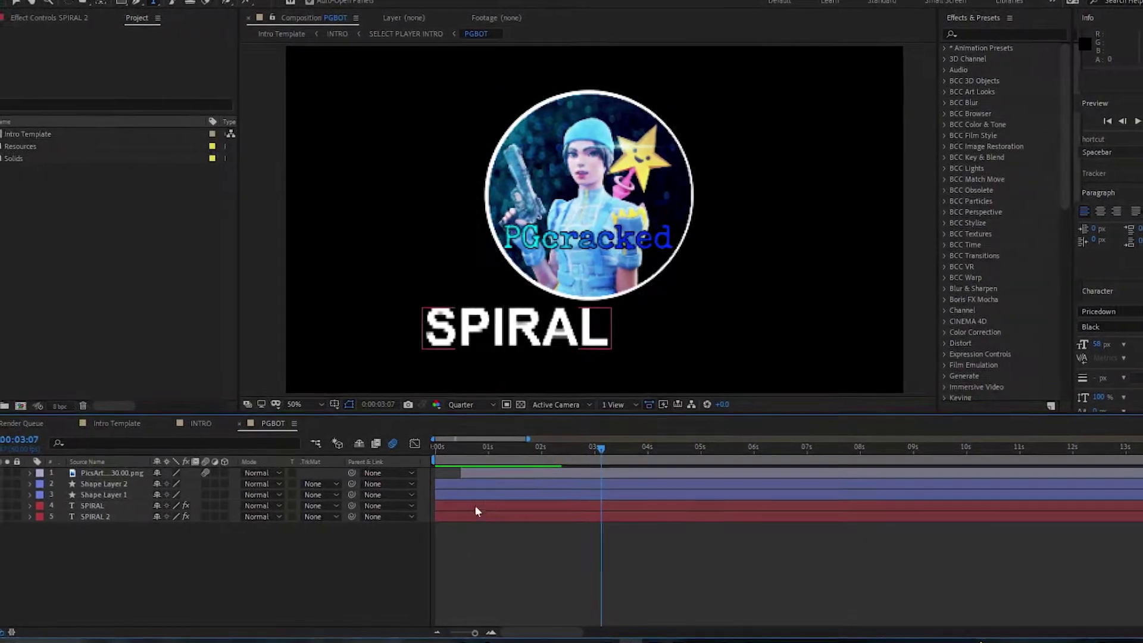
Step: Centre both SPIRAL text layers beneath the round logo by shifting their position to 646, 935
left_click(436, 514)
left_click_drag(487, 519, 472, 506)
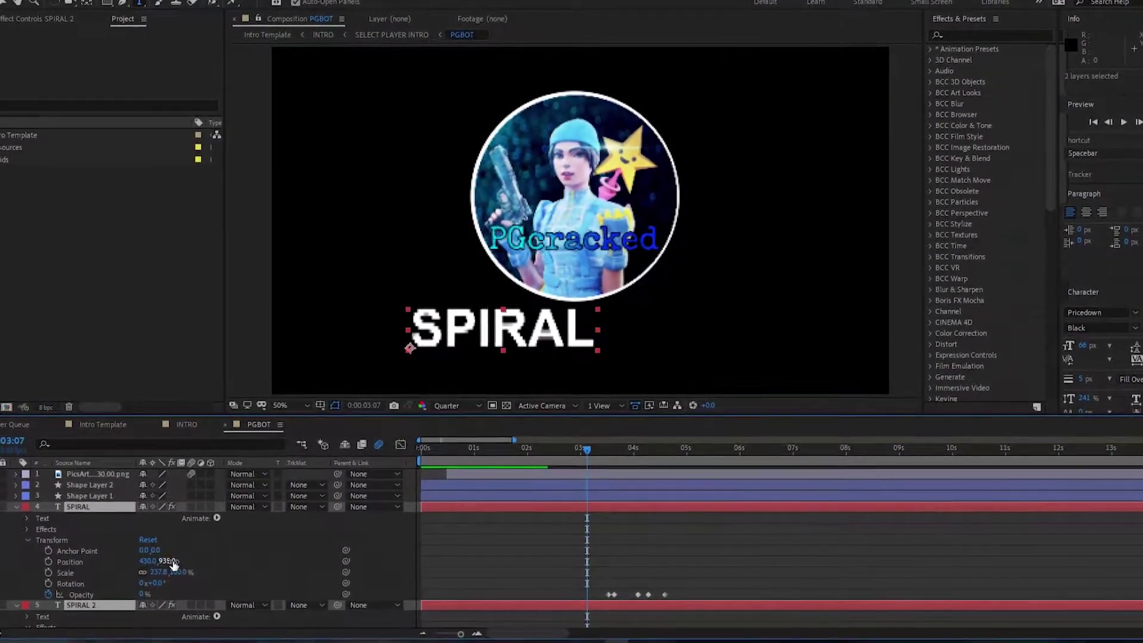
left_click_drag(151, 563, 300, 574)
key("Caps_Lock")
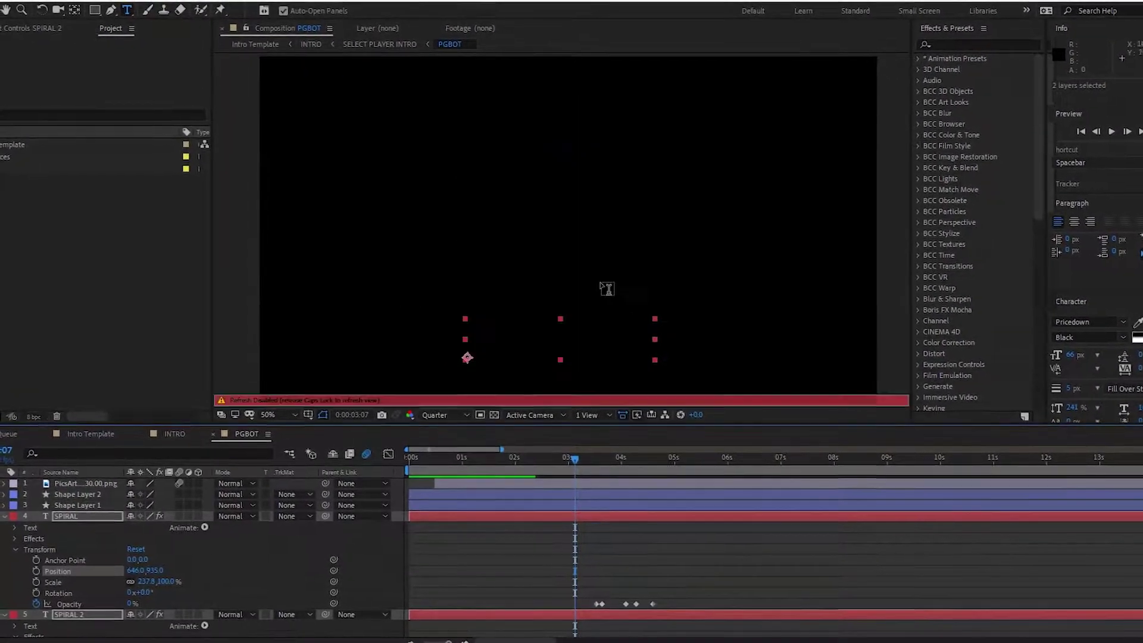
key("Caps_Lock")
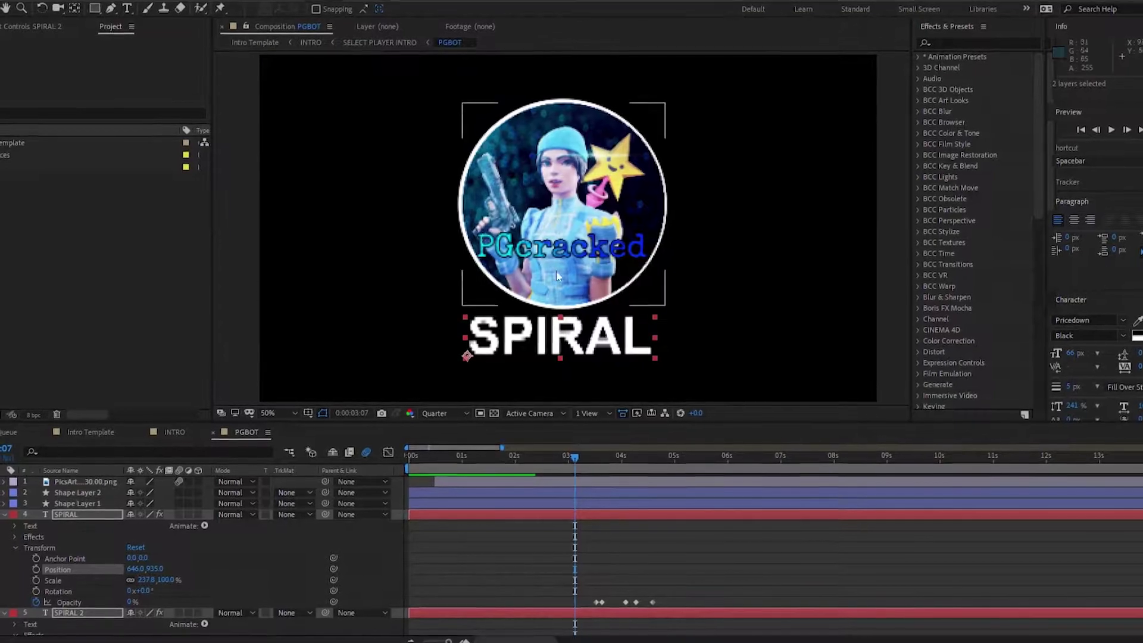
left_click(16, 513)
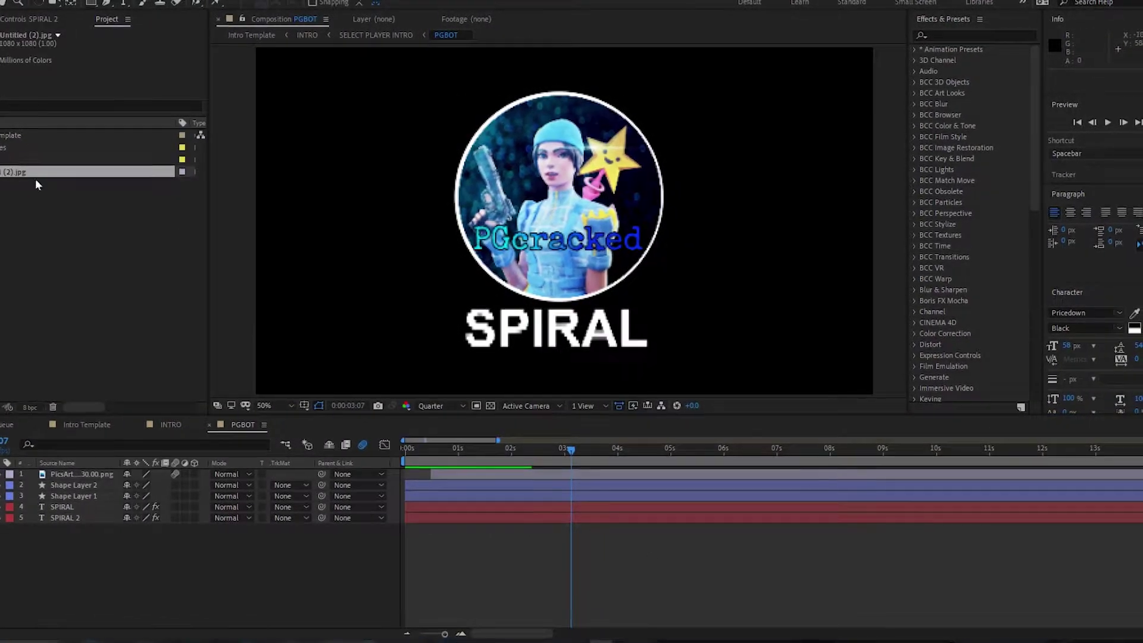
Step: Add Untitled (2).jpg as the top layer and align its start with the PicsArt logo layer at 0:00:00:29
left_click_drag(35, 178, 531, 485)
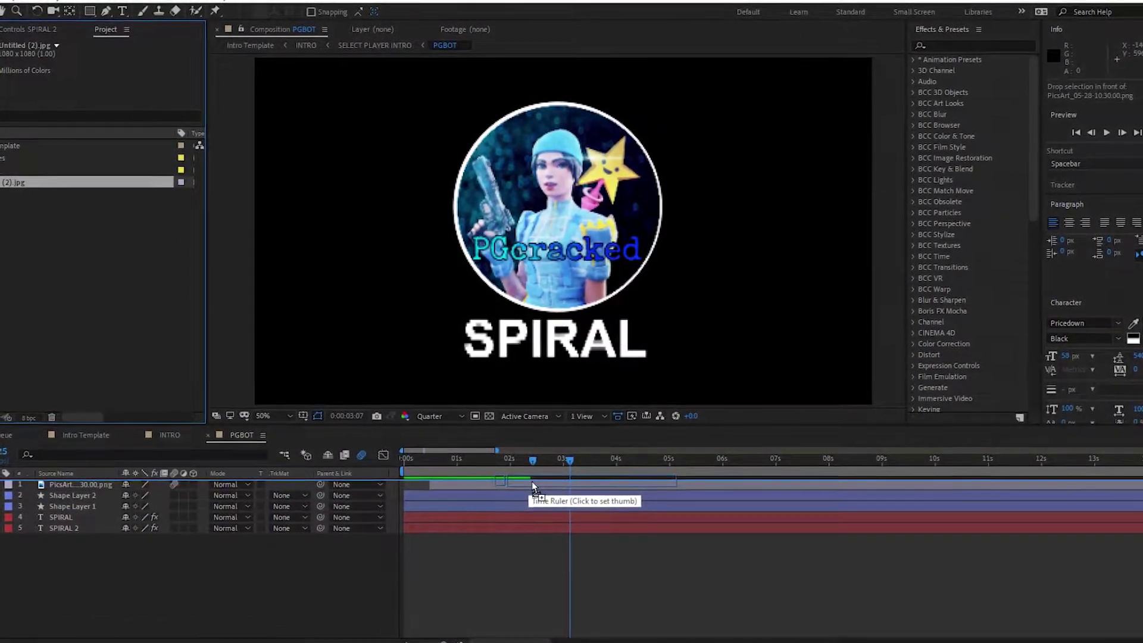
left_click_drag(24, 188, 622, 480)
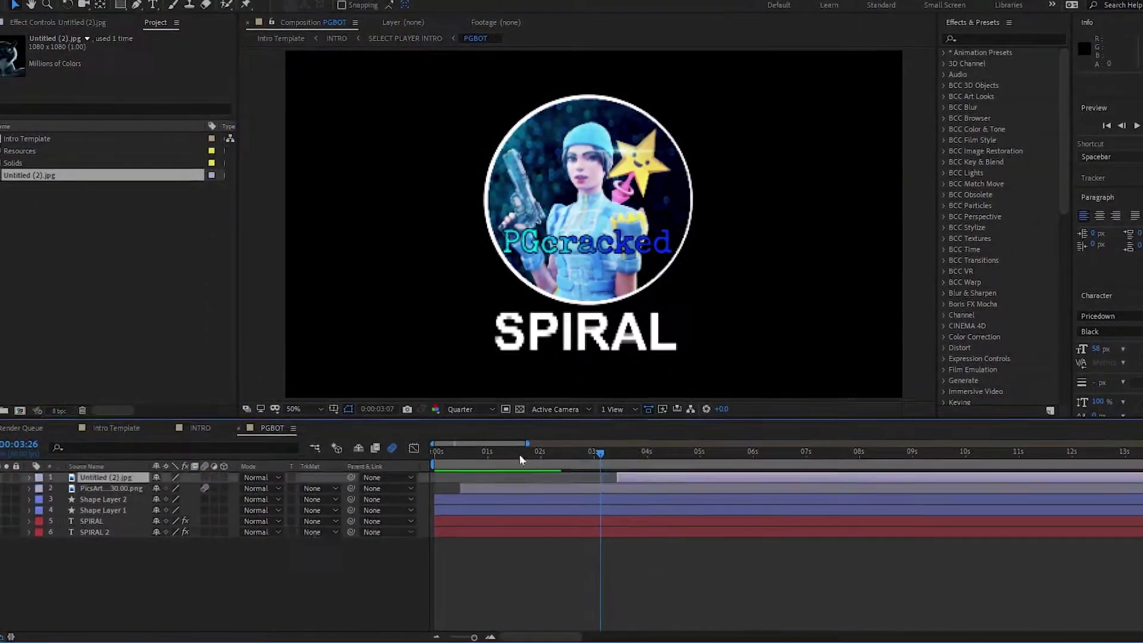
left_click(472, 459)
left_click_drag(491, 454, 610, 454)
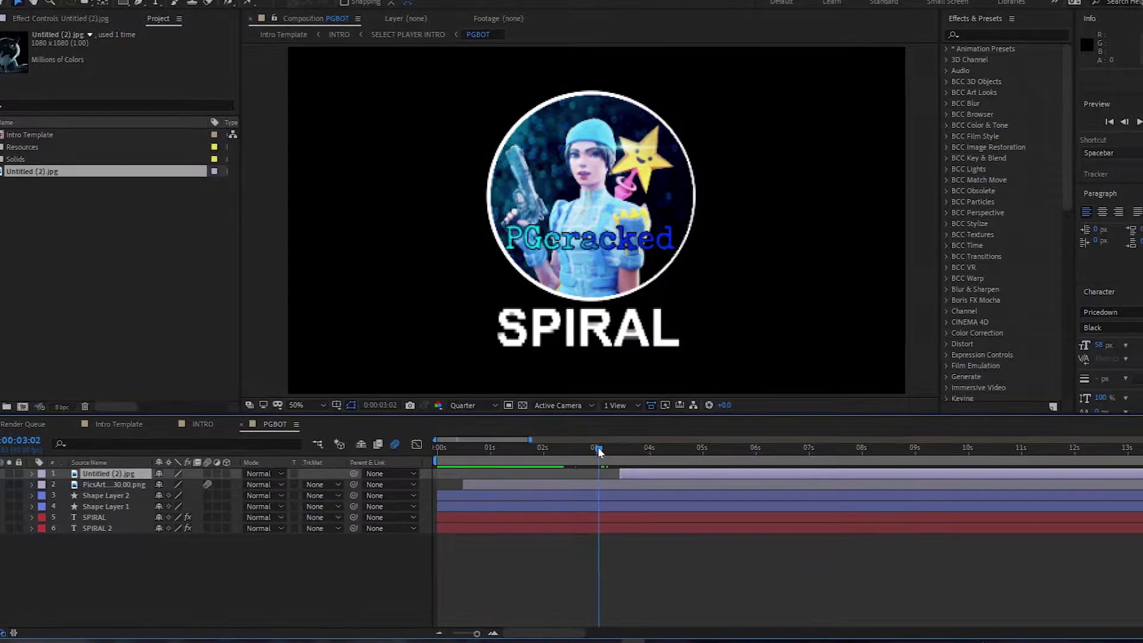
left_click_drag(617, 477, 461, 485)
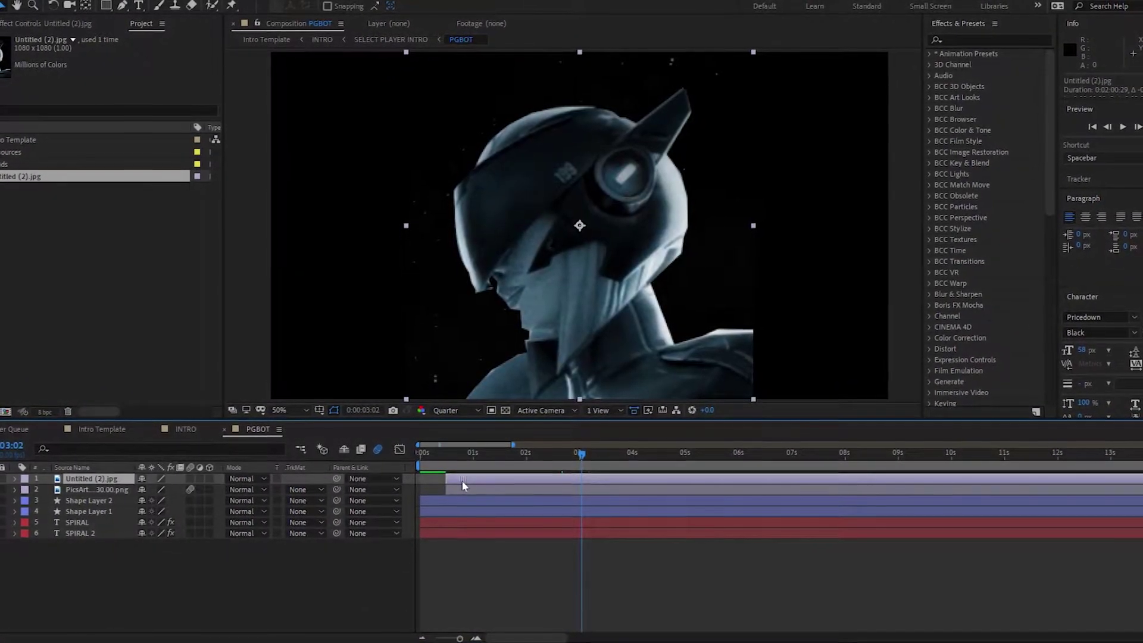
key("i")
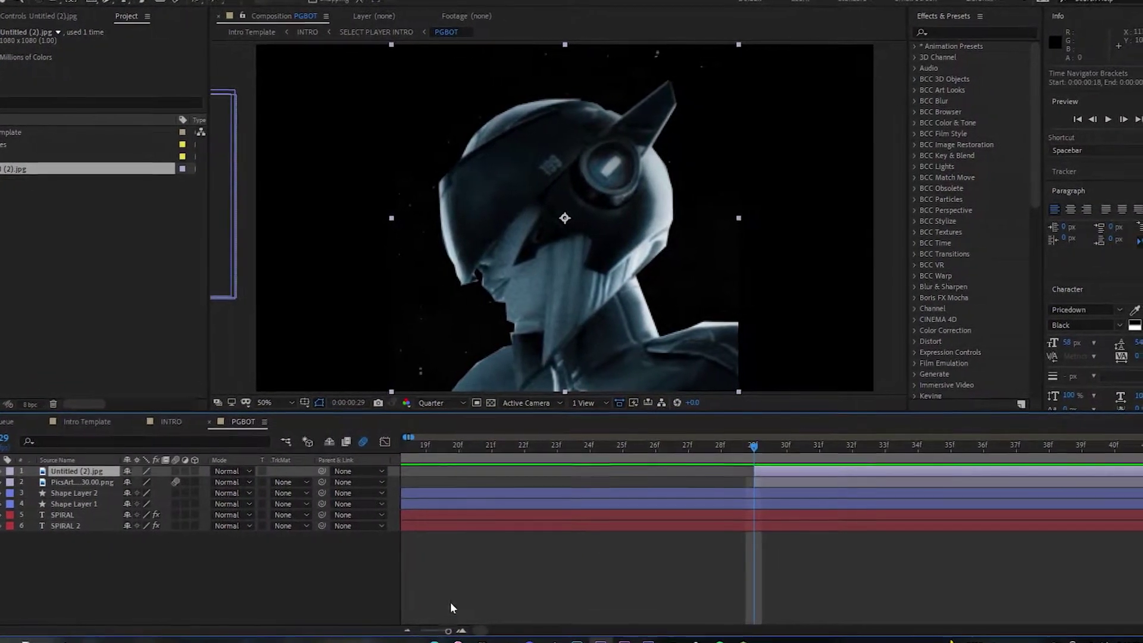
left_click_drag(446, 629, 442, 631)
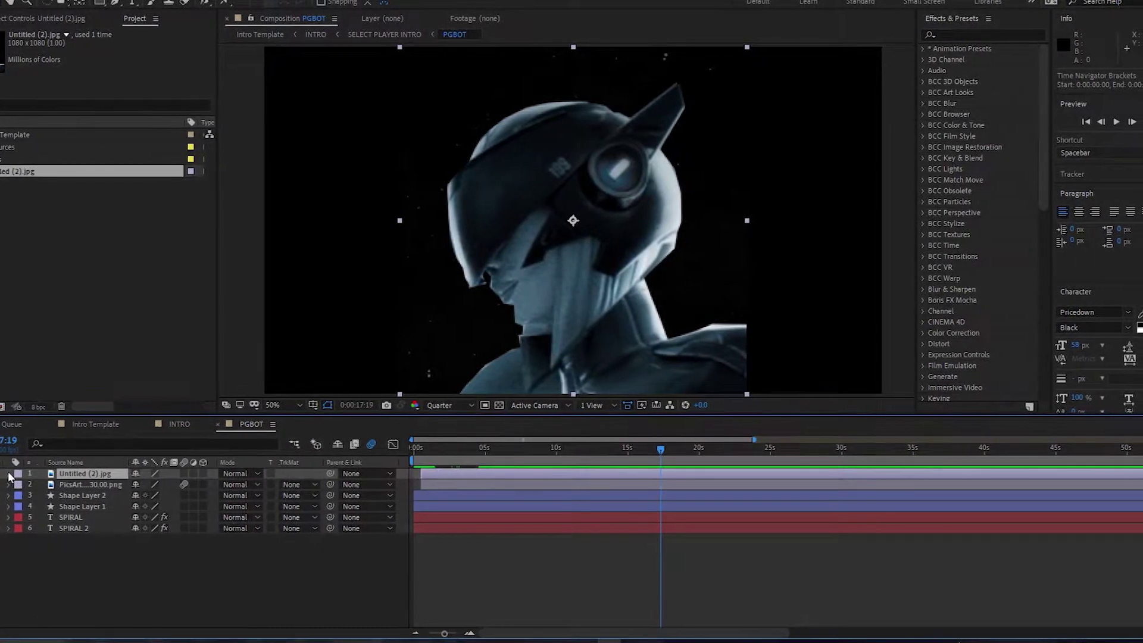
Step: Reduce the Untitled (2).jpg layer's opacity to 65% and its scale to 65% so the logo shows through
left_click(8, 474)
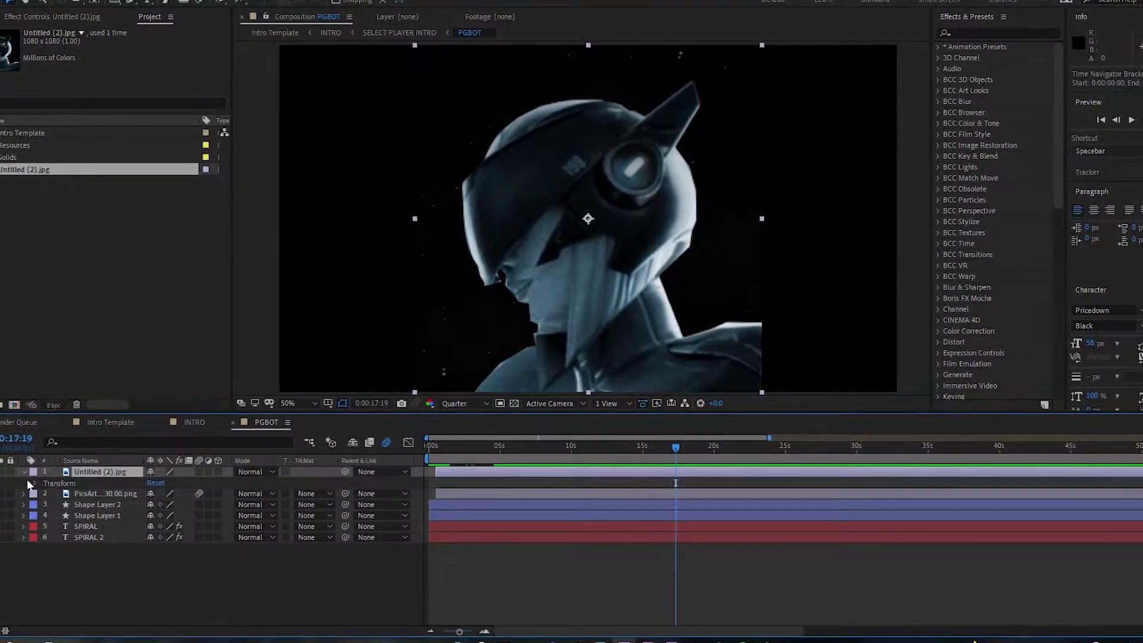
left_click(37, 481)
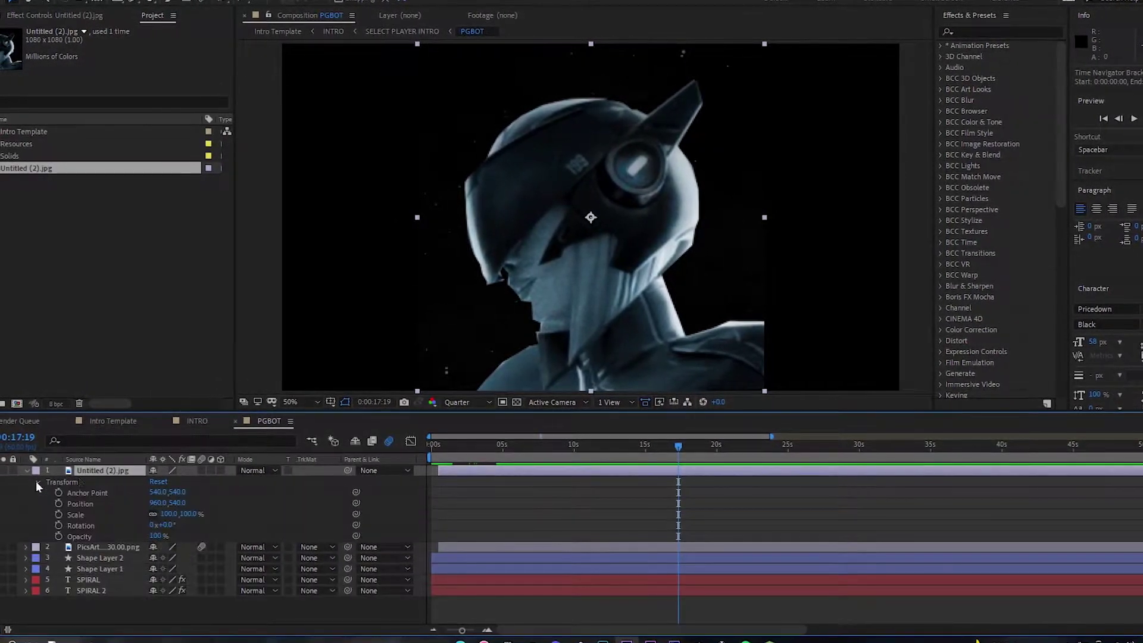
left_click(140, 536)
type("71")
key("Return")
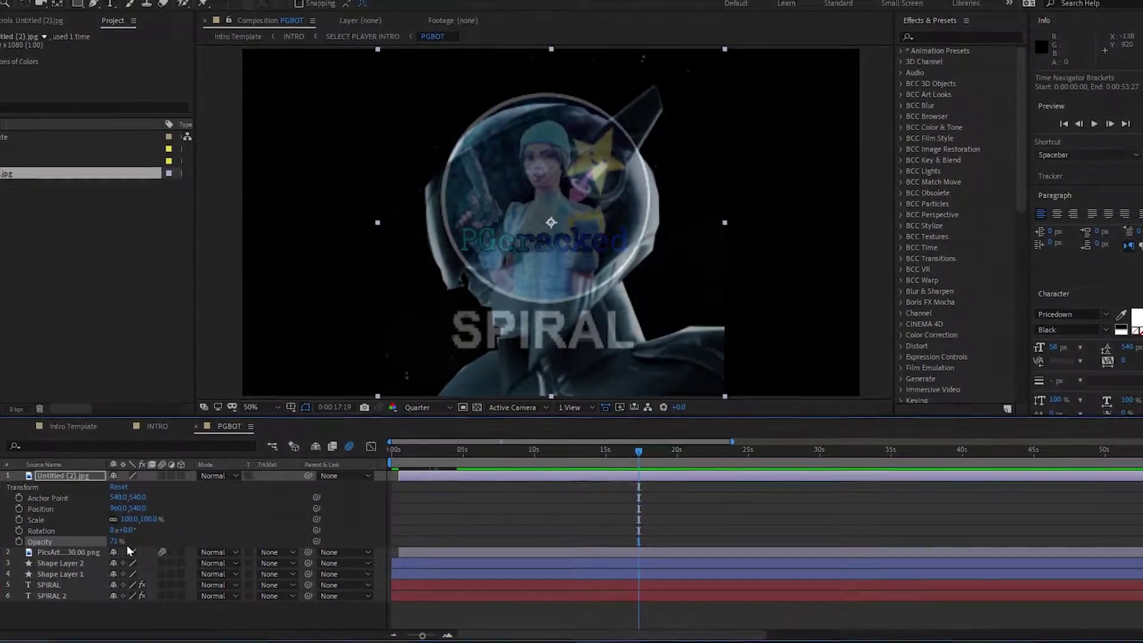
left_click_drag(119, 544, 152, 517)
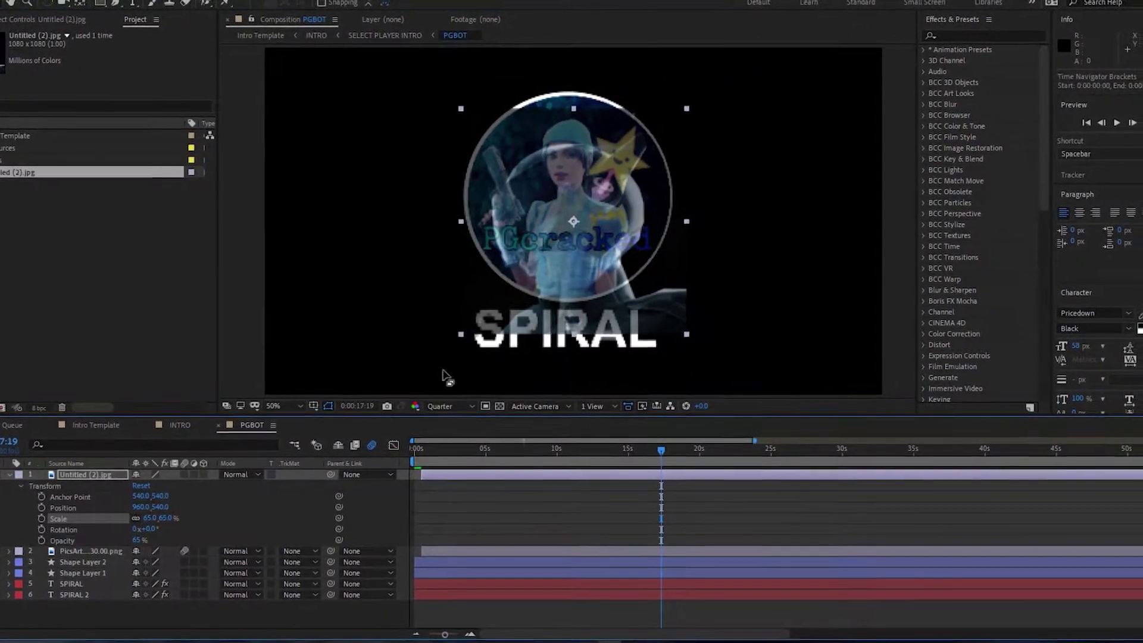
Step: Fit the semi-transparent image over the round logo at position 940, 444 with a scale of 65%
left_click_drag(641, 259, 635, 238)
left_click_drag(131, 510, 189, 520)
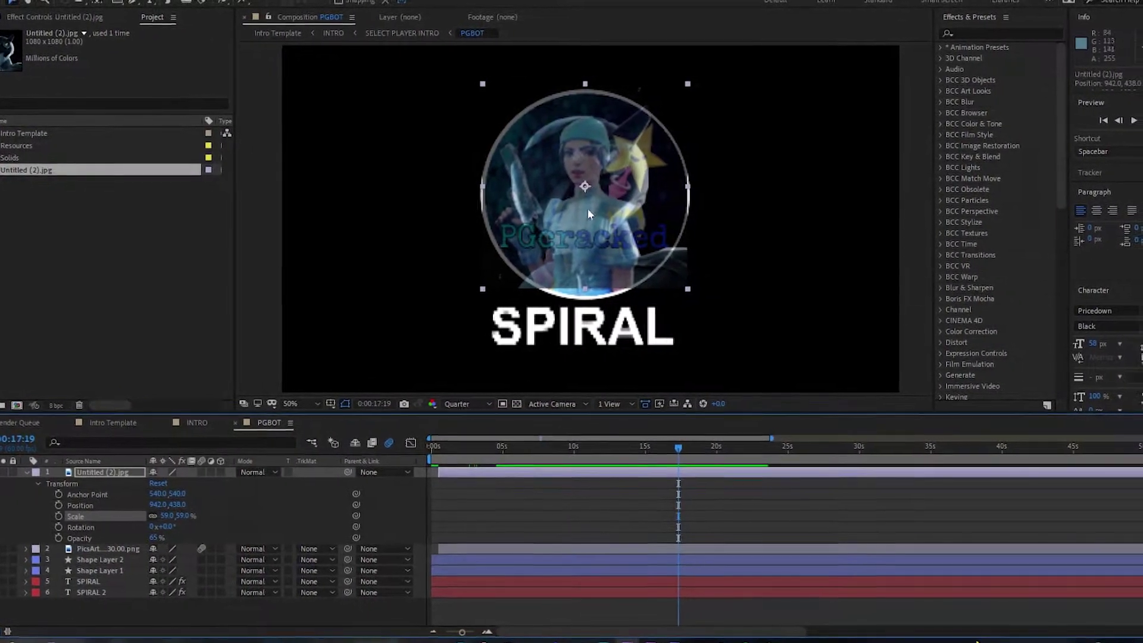
left_click_drag(606, 207, 604, 218)
left_click(157, 507)
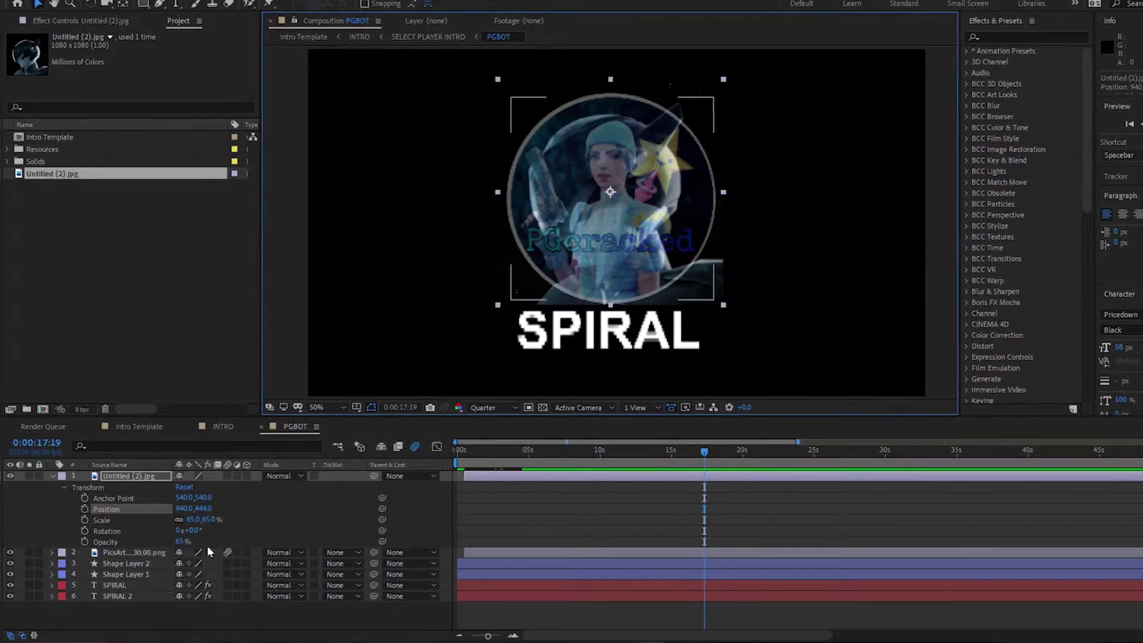
left_click_drag(193, 521, 184, 521)
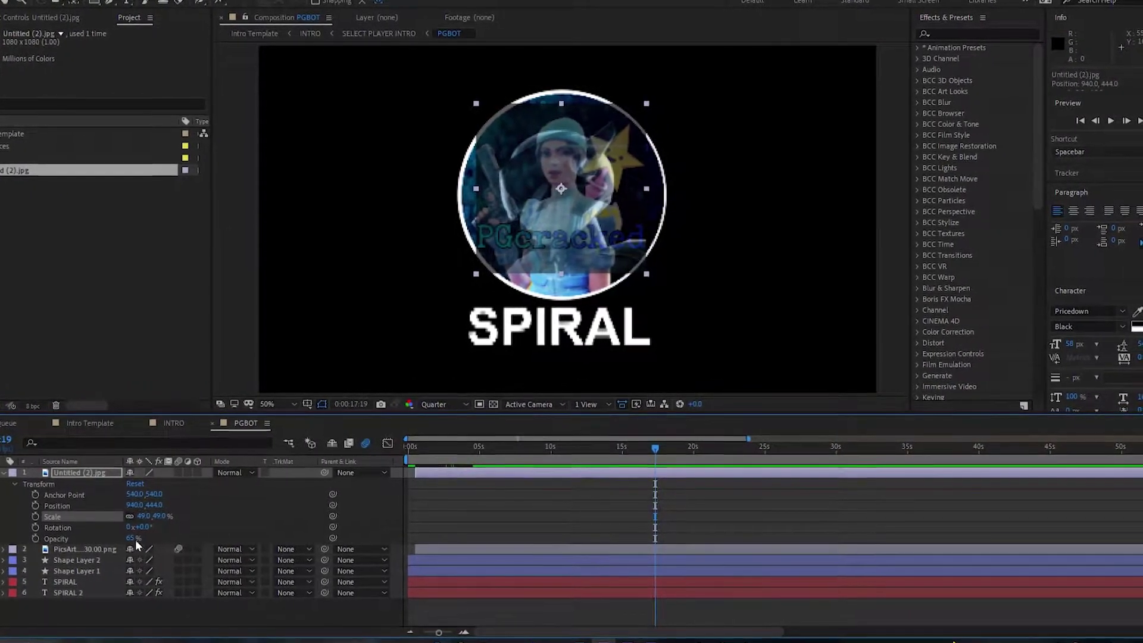
left_click_drag(146, 517, 180, 521)
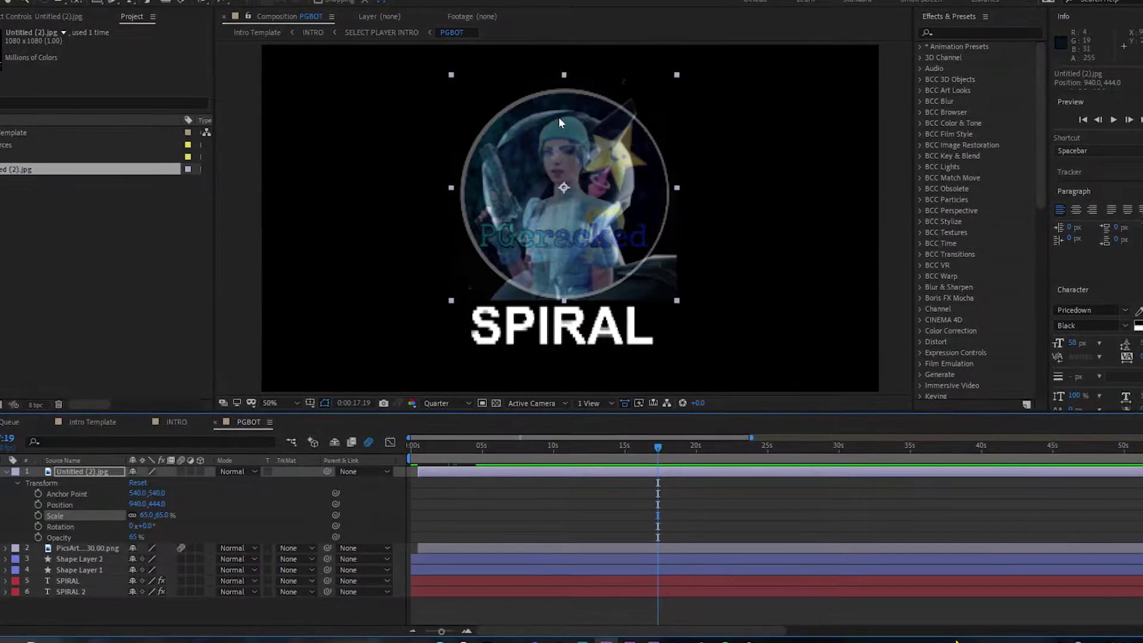
Step: Draw a closed Pen tool mask on the Untitled (2).jpg layer, tracing the round logo's inner edge inside the white ring
key("period")
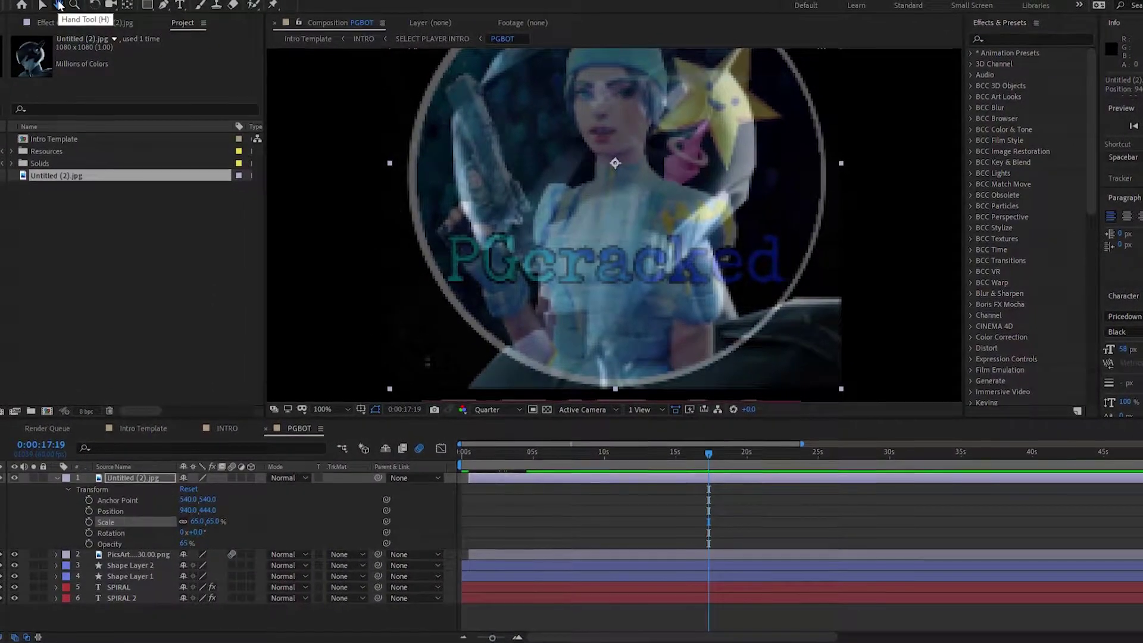
left_click(59, 5)
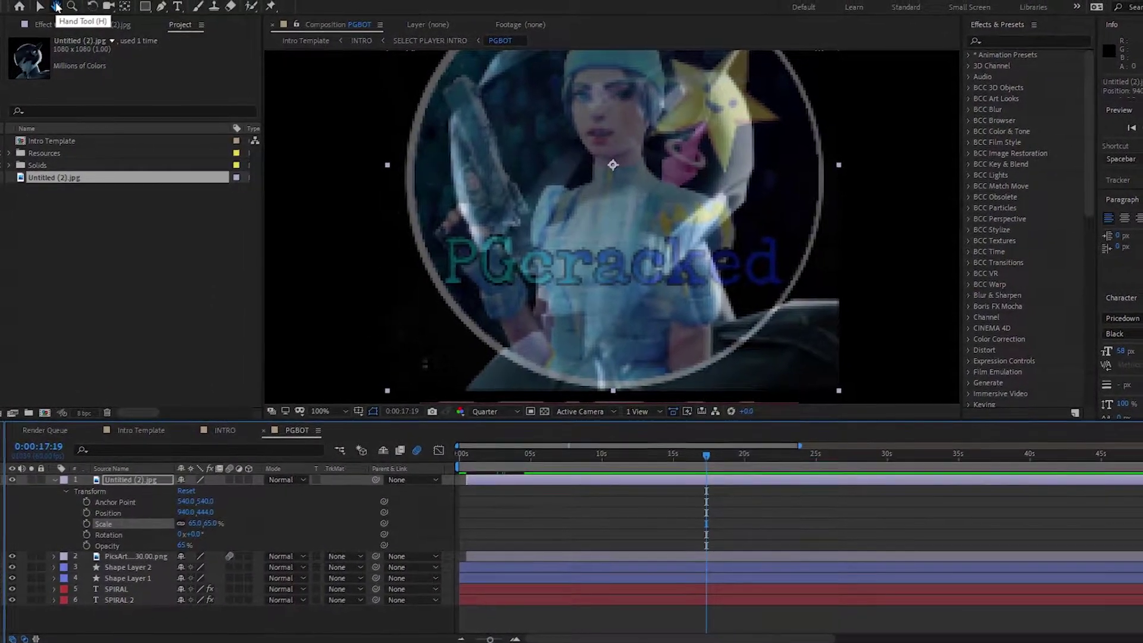
left_click_drag(589, 167, 592, 213)
scroll(568, 211, "down", 2)
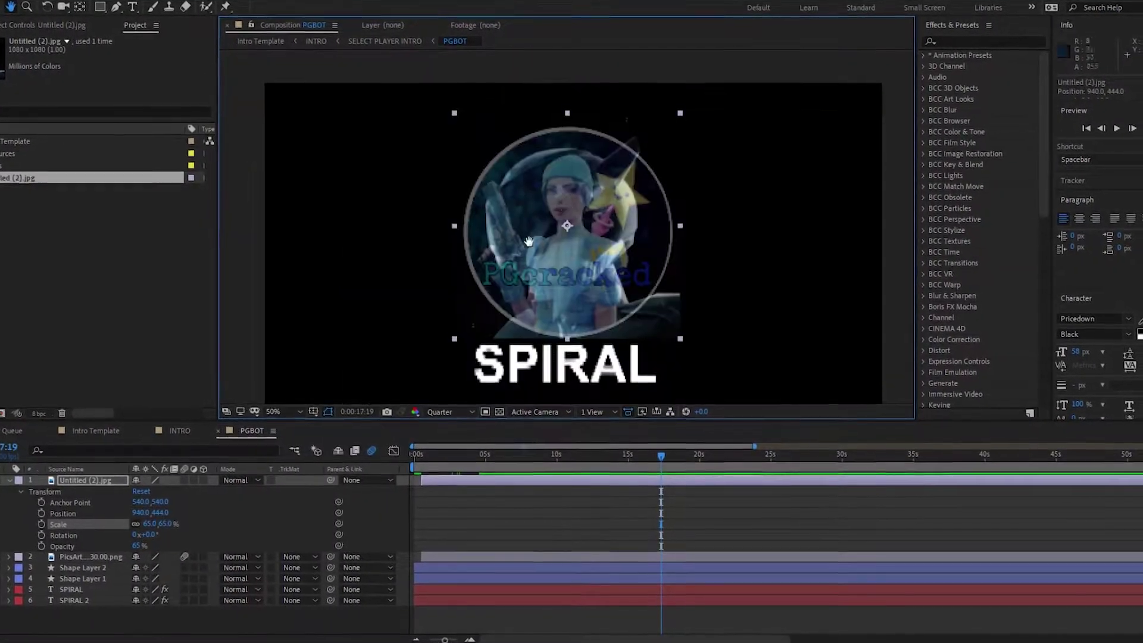
scroll(554, 220, "up", 2)
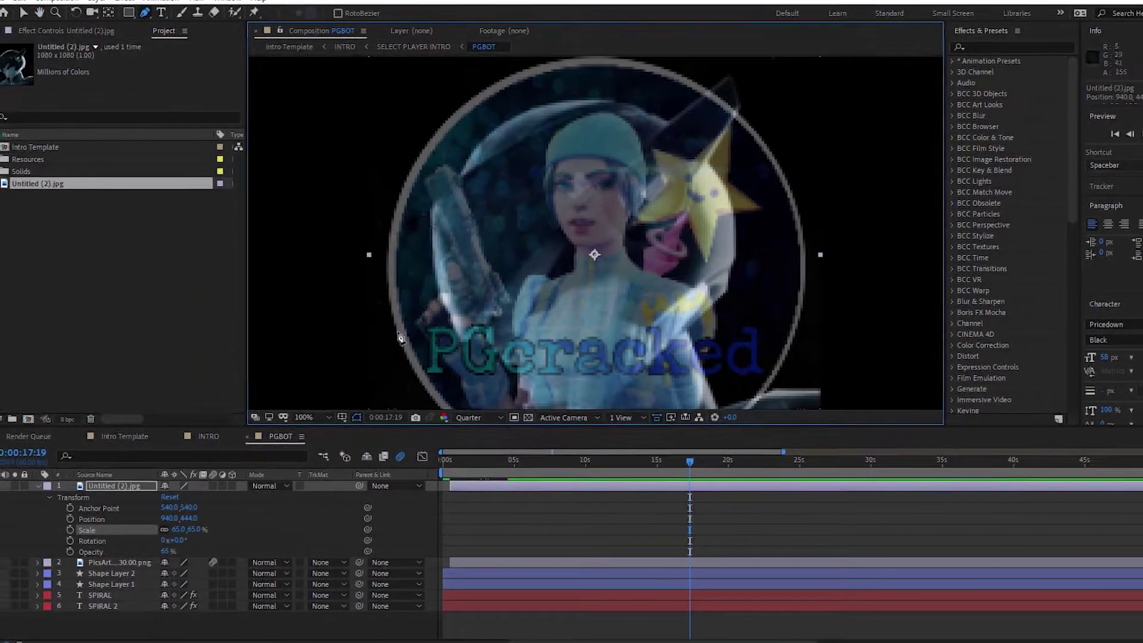
left_click(140, 483)
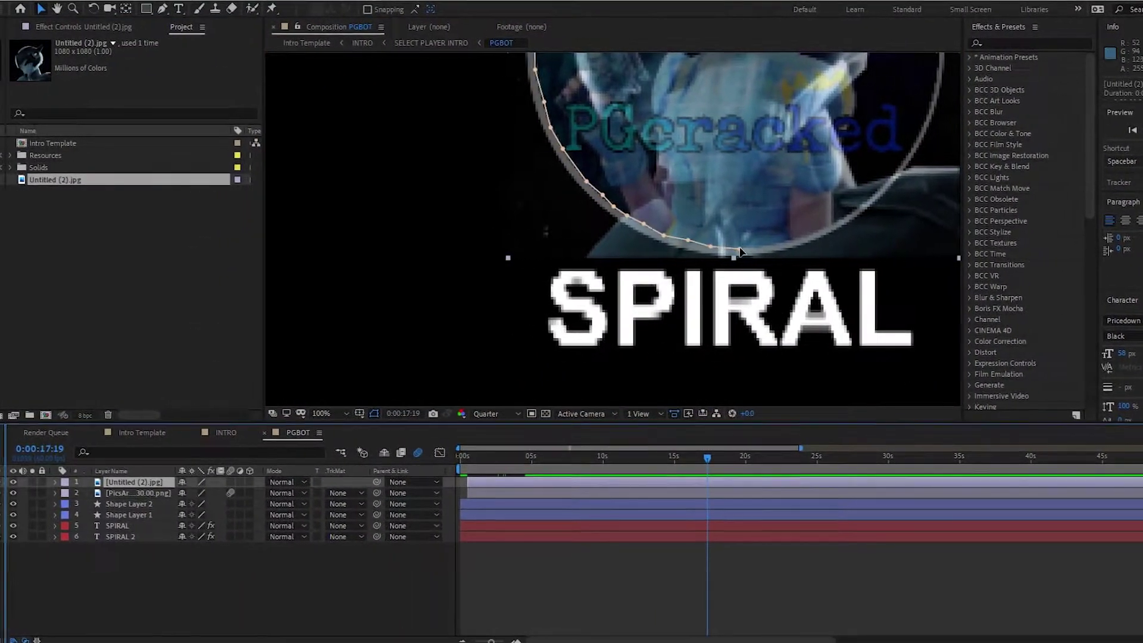
left_click(754, 249)
left_click(786, 228)
left_click(816, 216)
left_click(833, 204)
left_click(825, 191)
left_click(841, 174)
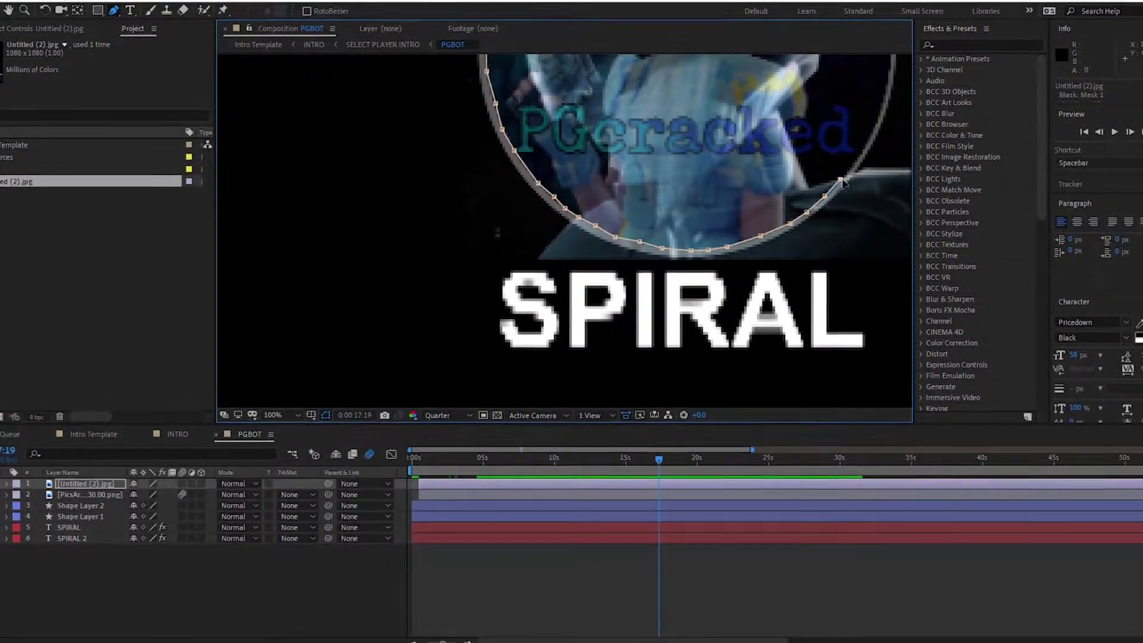
scroll(564, 224, "down", 2)
scroll(685, 137, "up", 2)
left_click(576, 269)
left_click(574, 253)
left_click(570, 234)
left_click(572, 195)
left_click(557, 172)
left_click(543, 152)
left_click(524, 133)
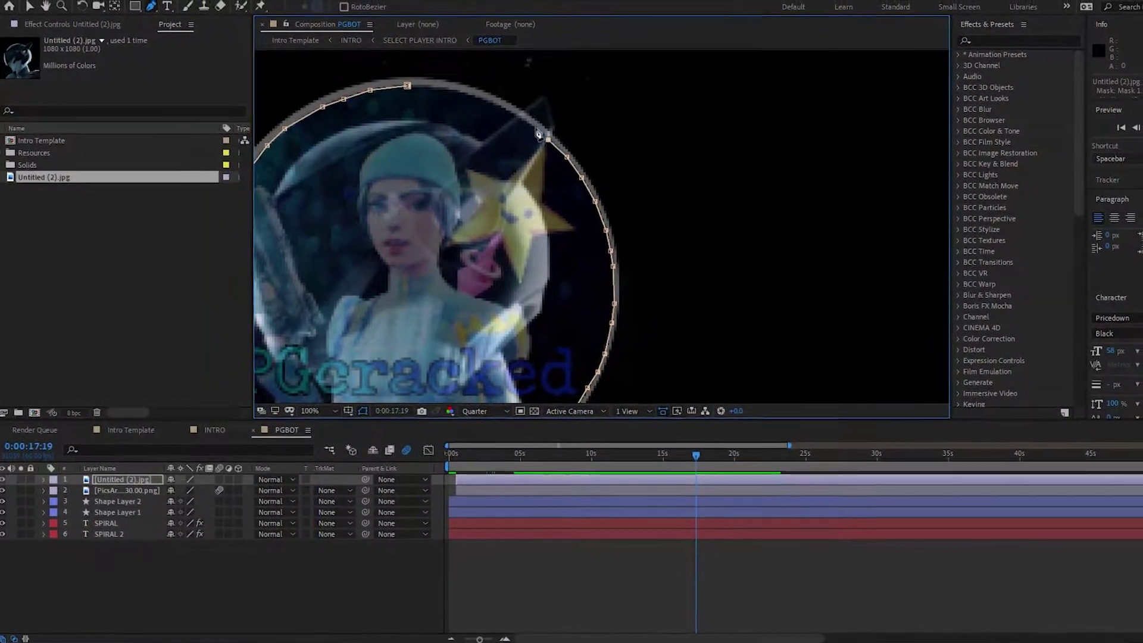
left_click(505, 115)
left_click(472, 97)
left_click(450, 90)
left_click(422, 84)
left_click(386, 84)
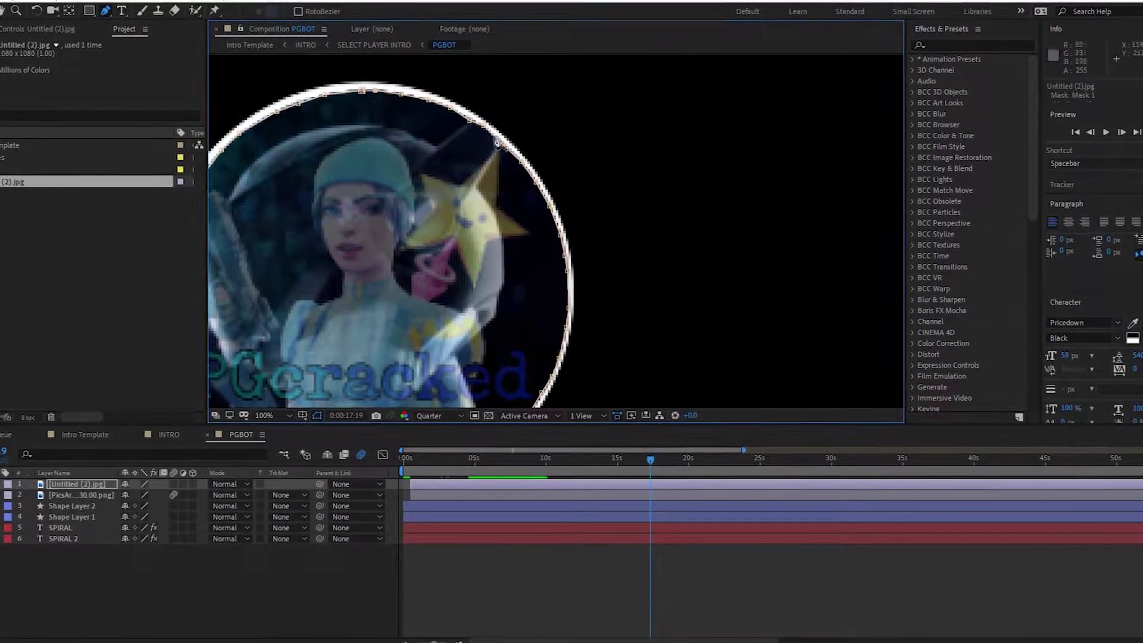
scroll(464, 182, "down", 2)
key("v")
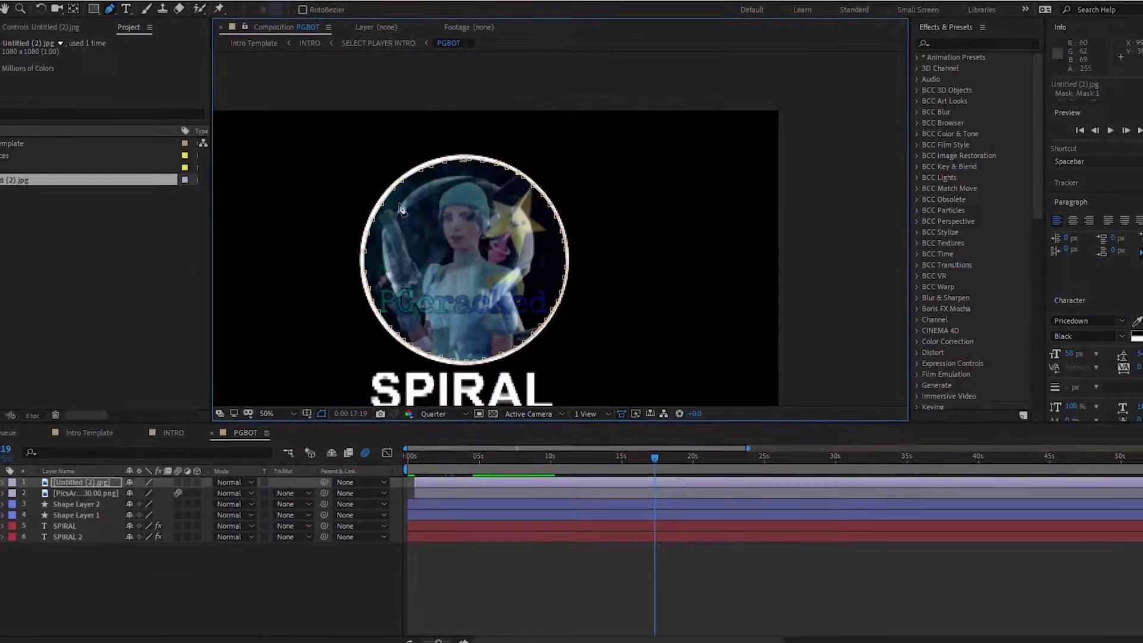
Step: Fit the whole PGBOT composition frame in the viewer
scroll(465, 308, "down", 1)
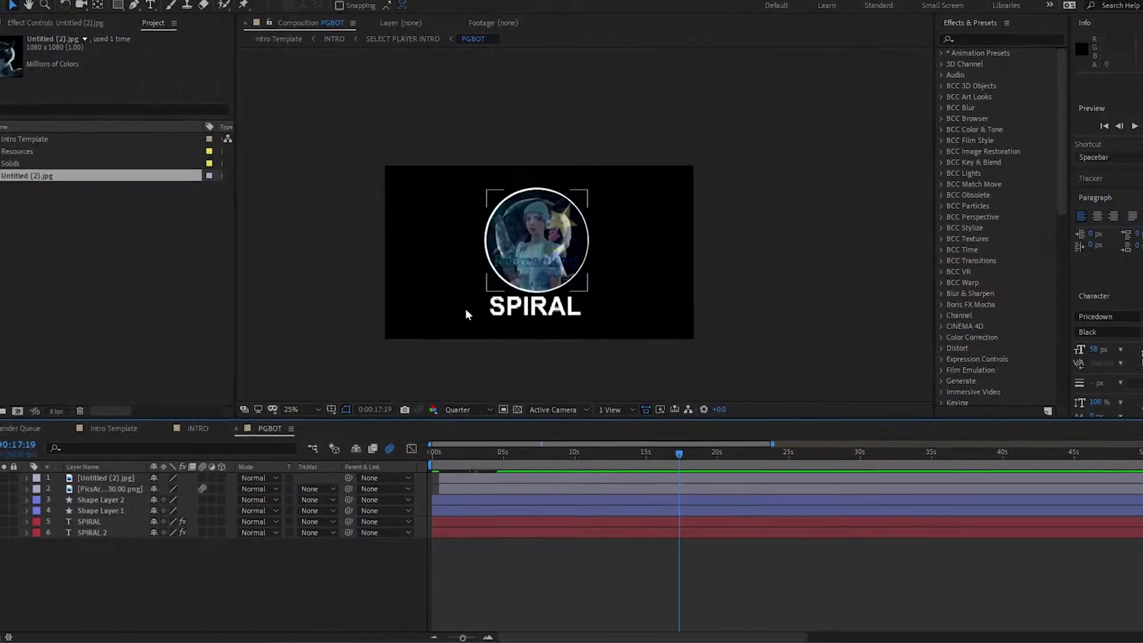
scroll(509, 246, "up", 2)
scroll(487, 247, "down", 1)
left_click(319, 405)
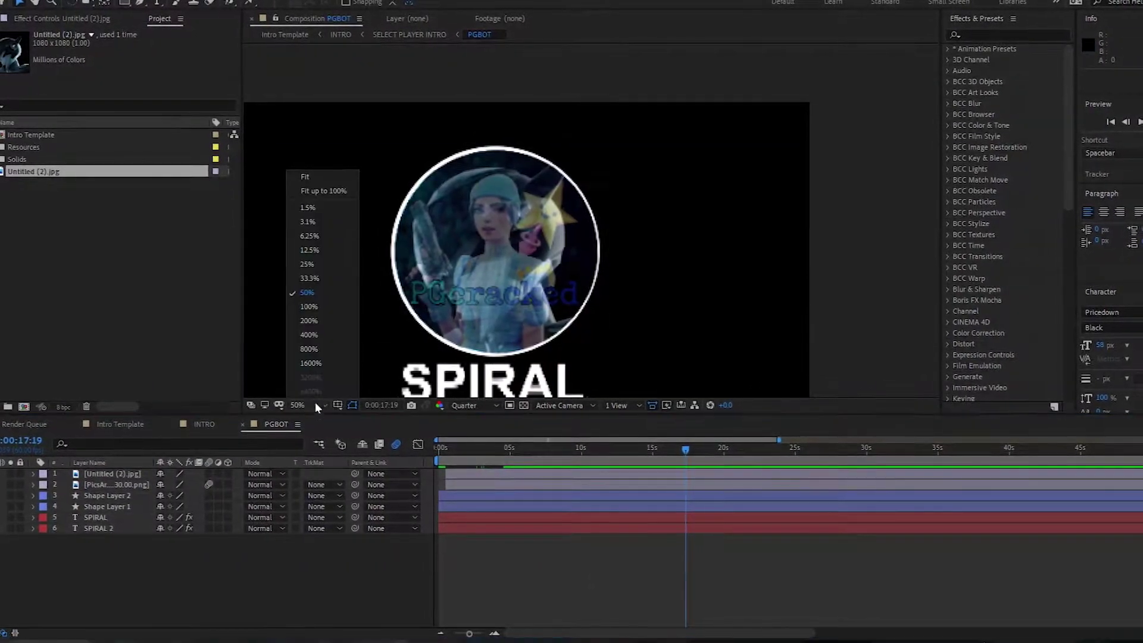
left_click(274, 333)
left_click_drag(232, 220, 197, 220)
left_click(265, 410)
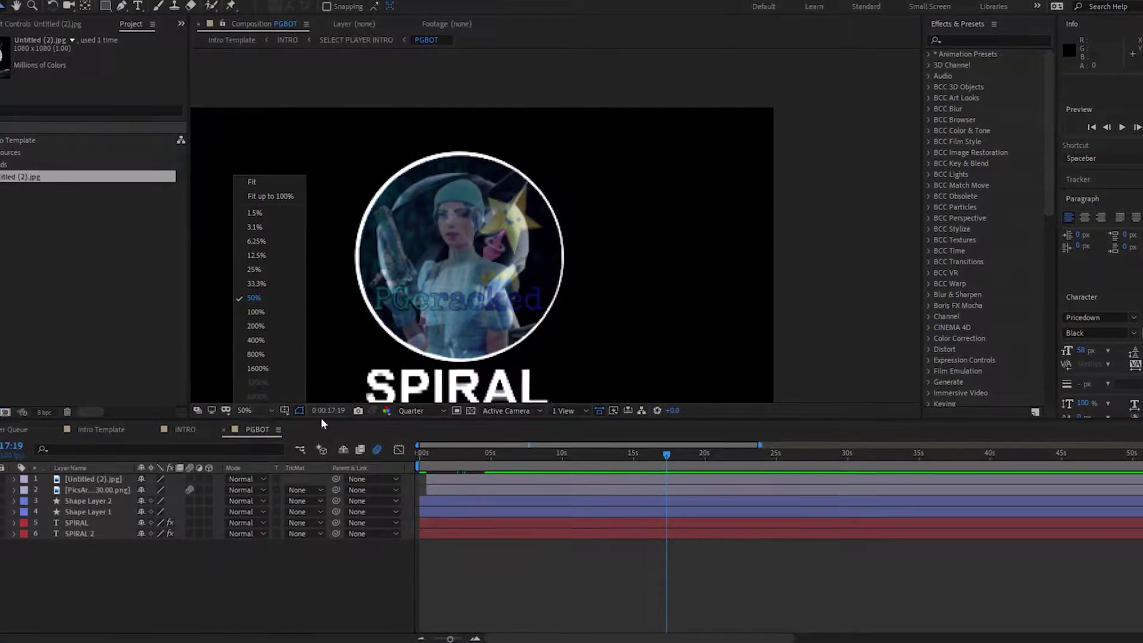
left_click(673, 183)
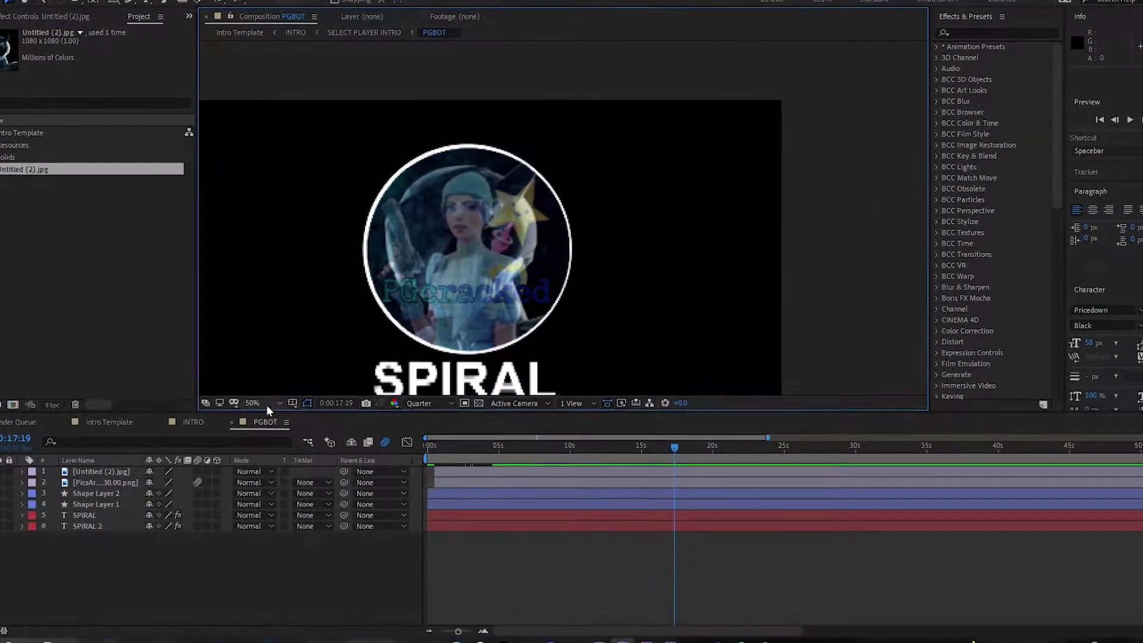
left_click(265, 407)
left_click(245, 402)
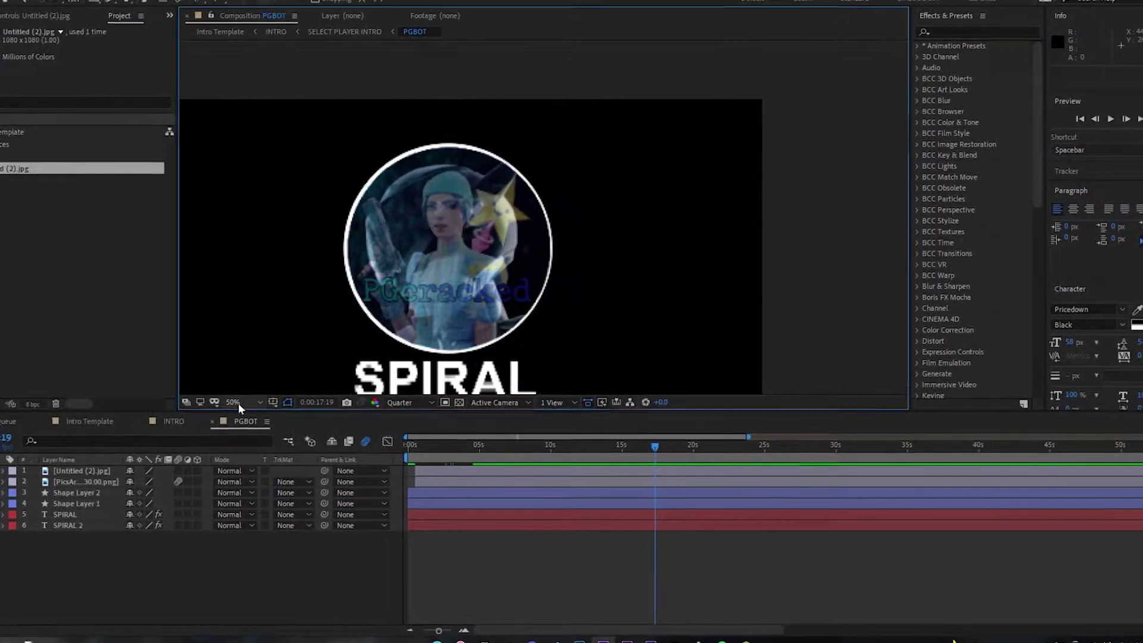
left_click(243, 402)
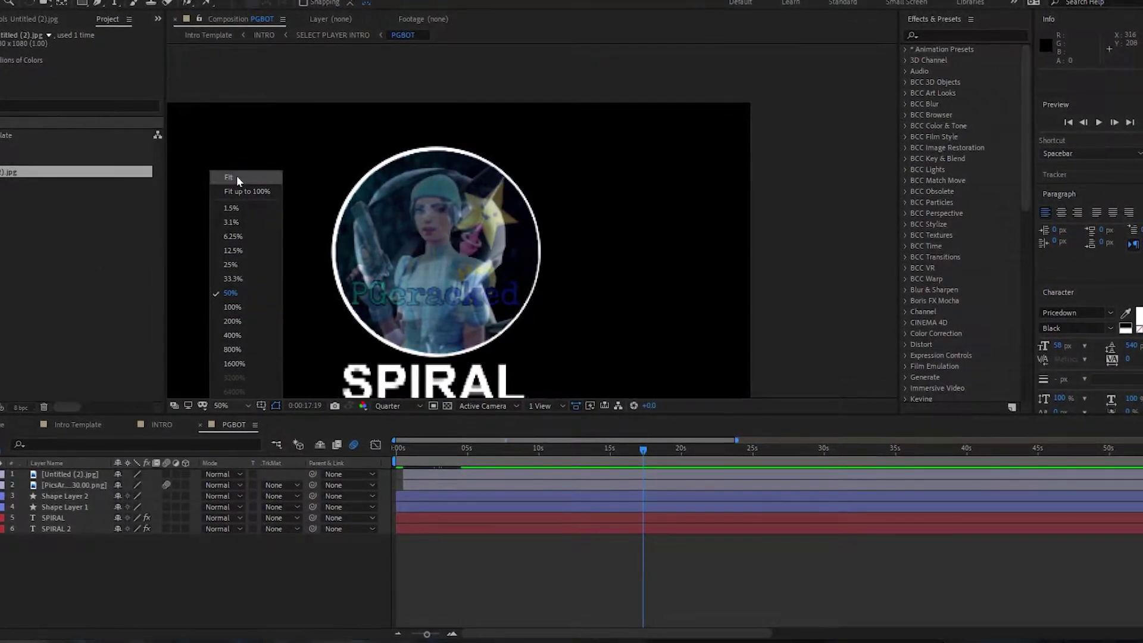
left_click(236, 177)
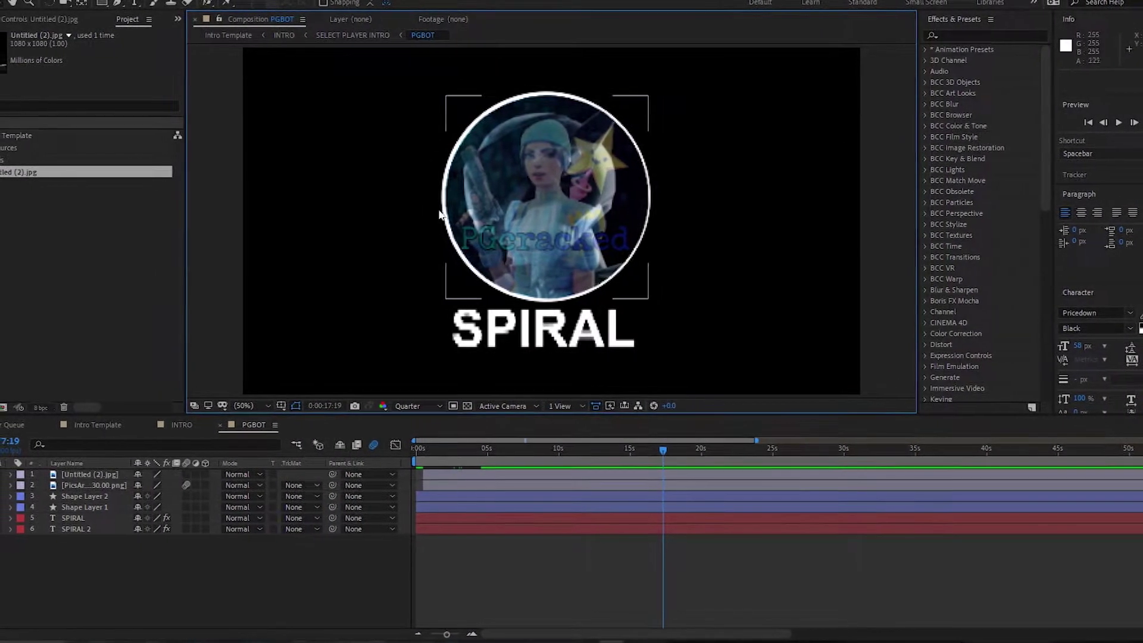
Step: Set the masked Untitled (2).jpg layer's opacity to 100% and its position to 933, 444
left_click(86, 474)
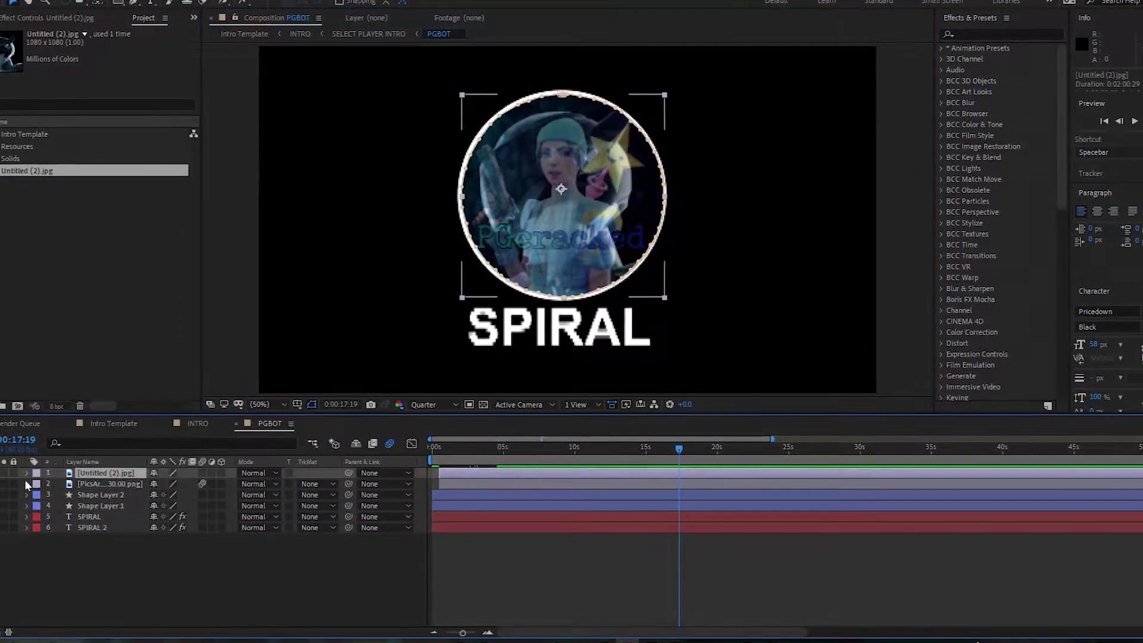
left_click(26, 473)
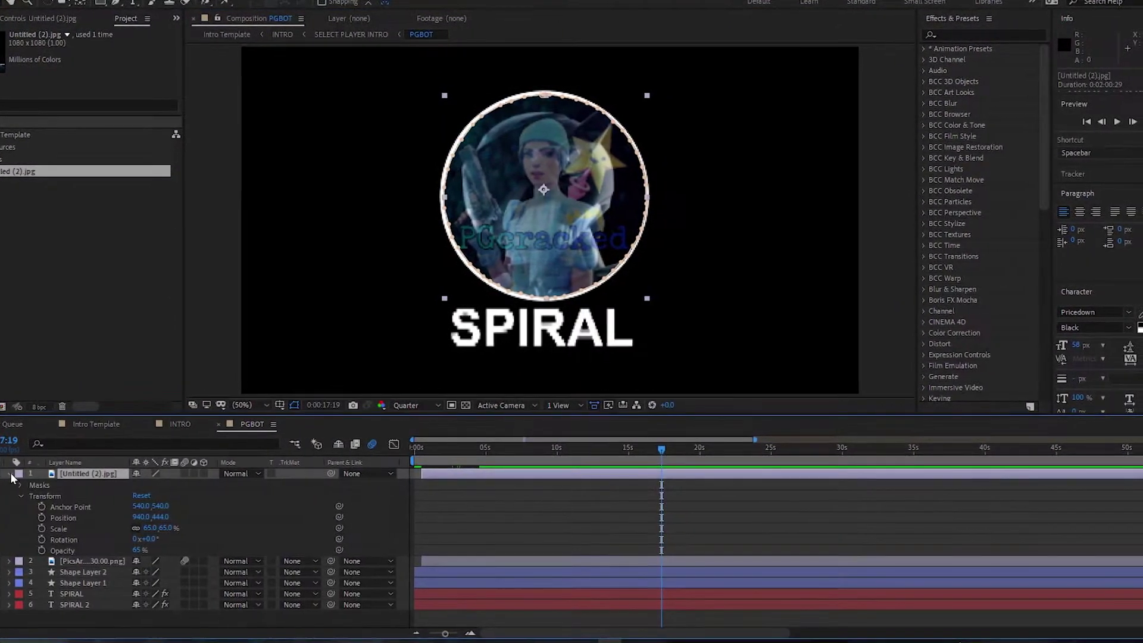
left_click(134, 539)
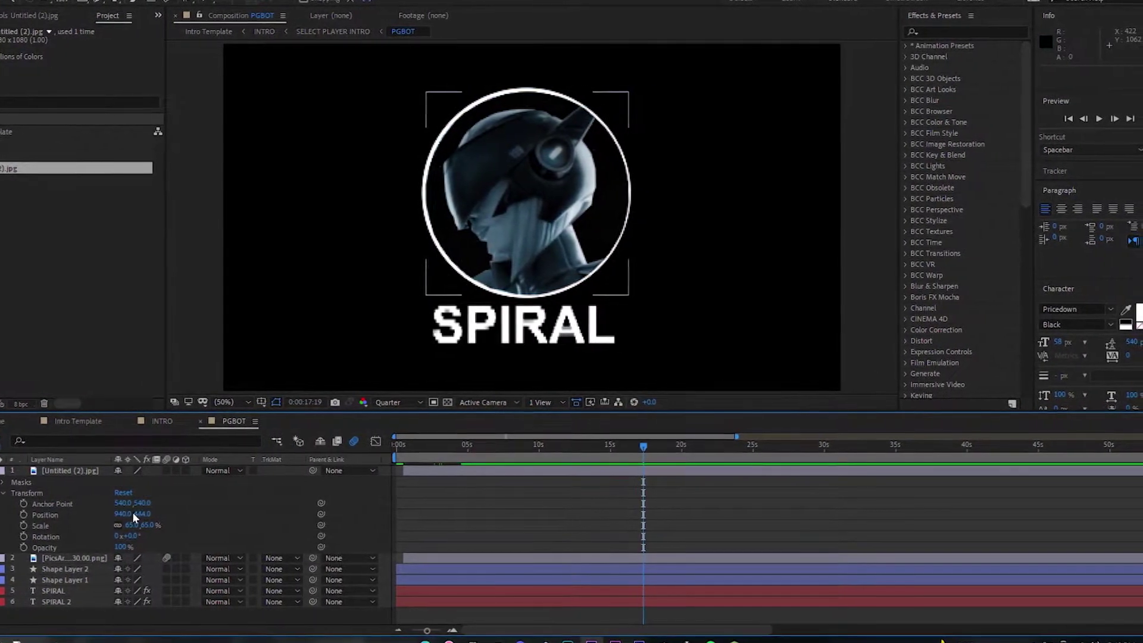
left_click_drag(126, 517, 125, 526)
left_click(484, 518)
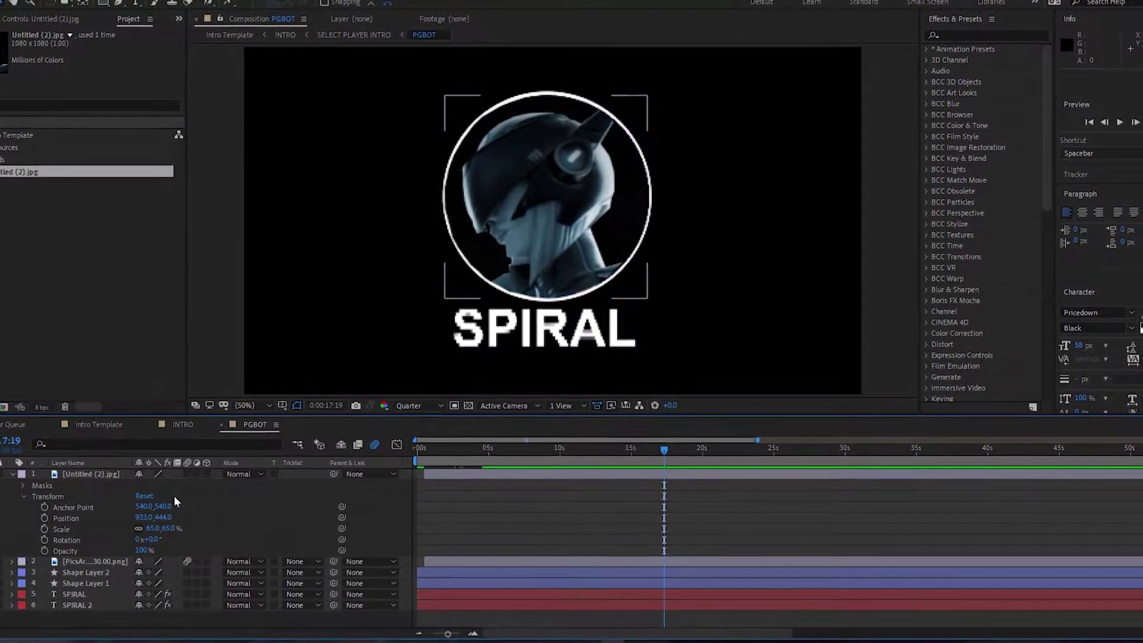
Step: Reveal the PicsArt logo layer's transform properties and copy its Position and Opacity keyframes
left_click(26, 473)
left_click(27, 488)
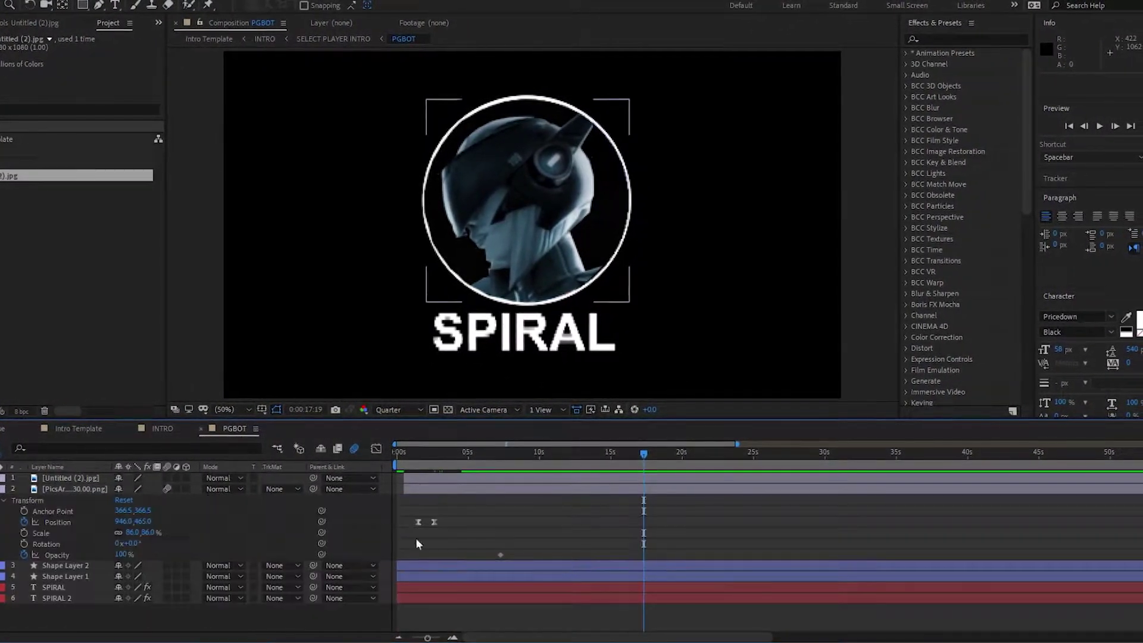
left_click_drag(415, 451, 404, 451)
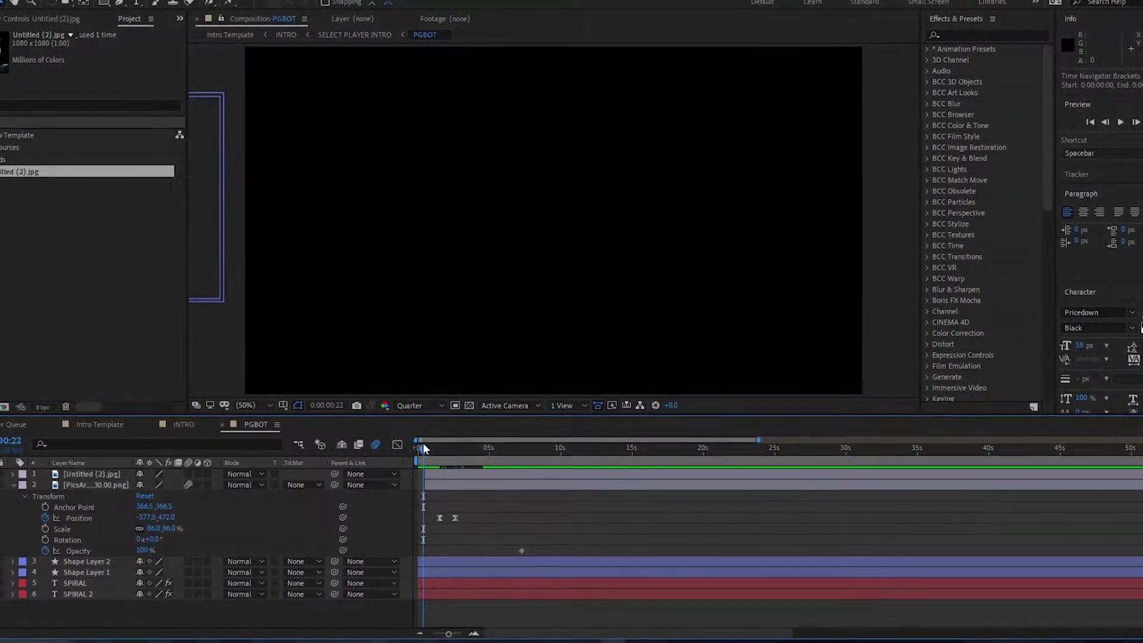
left_click_drag(458, 633, 480, 629)
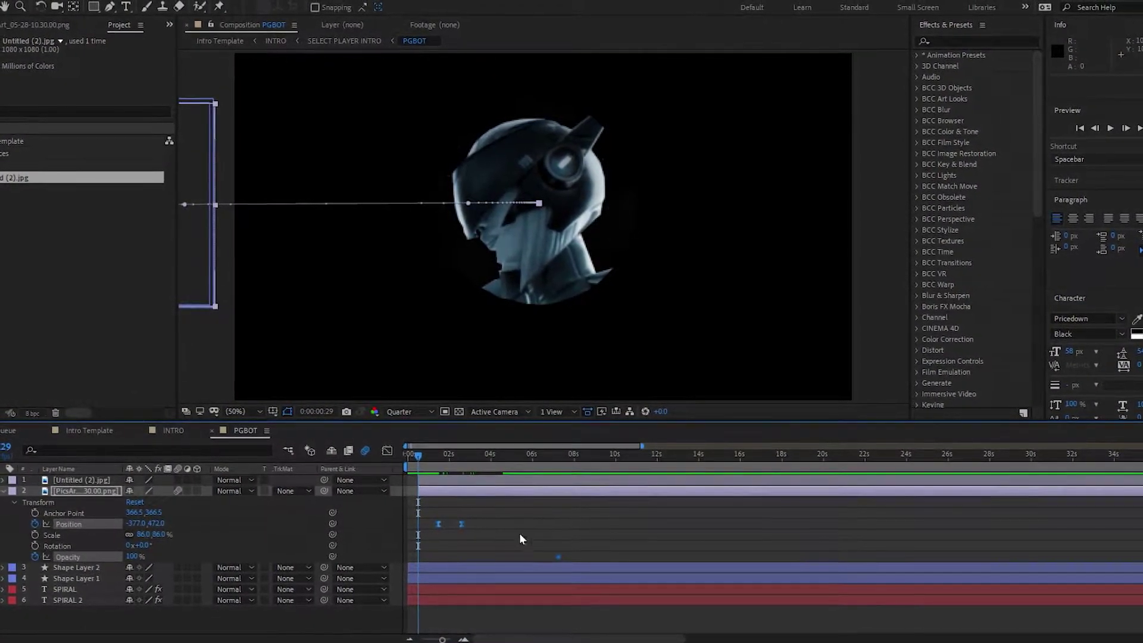
key("ctrl+v")
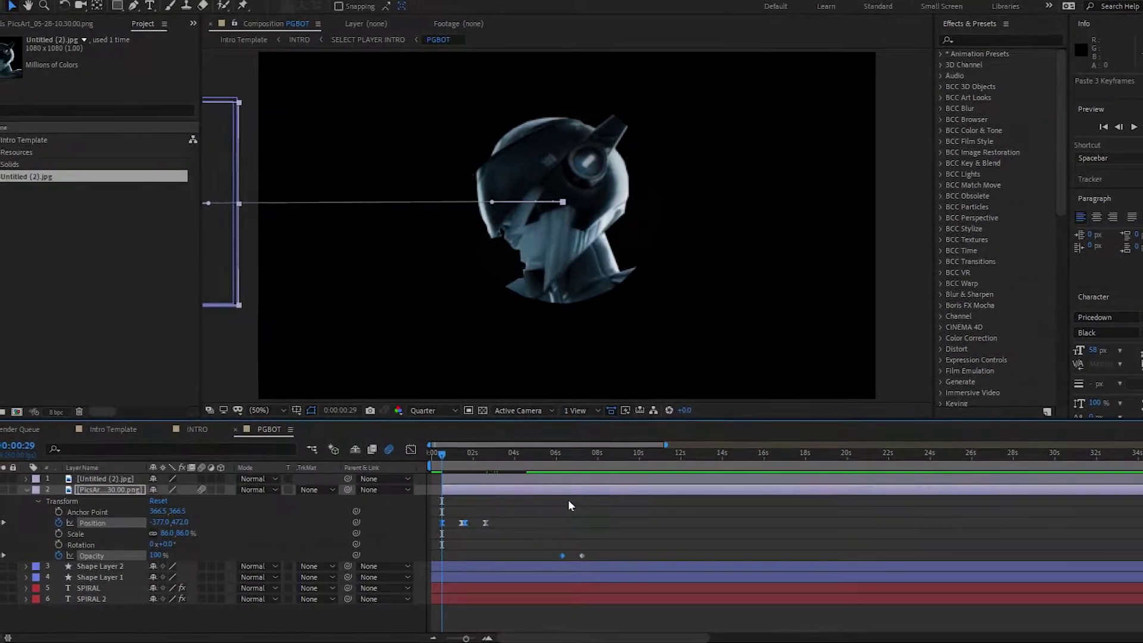
key("ctrl+z")
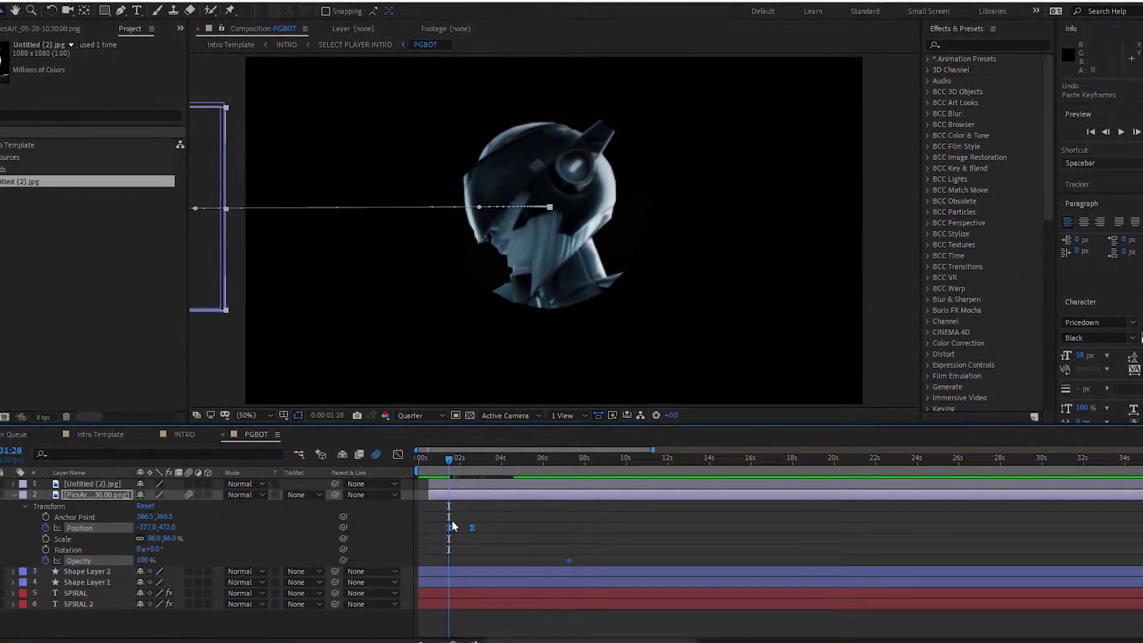
Step: Paste the copied Position and Opacity keyframes onto the Untitled (2).jpg layer at 0:00:01:28
left_click(3, 493)
left_click(38, 482)
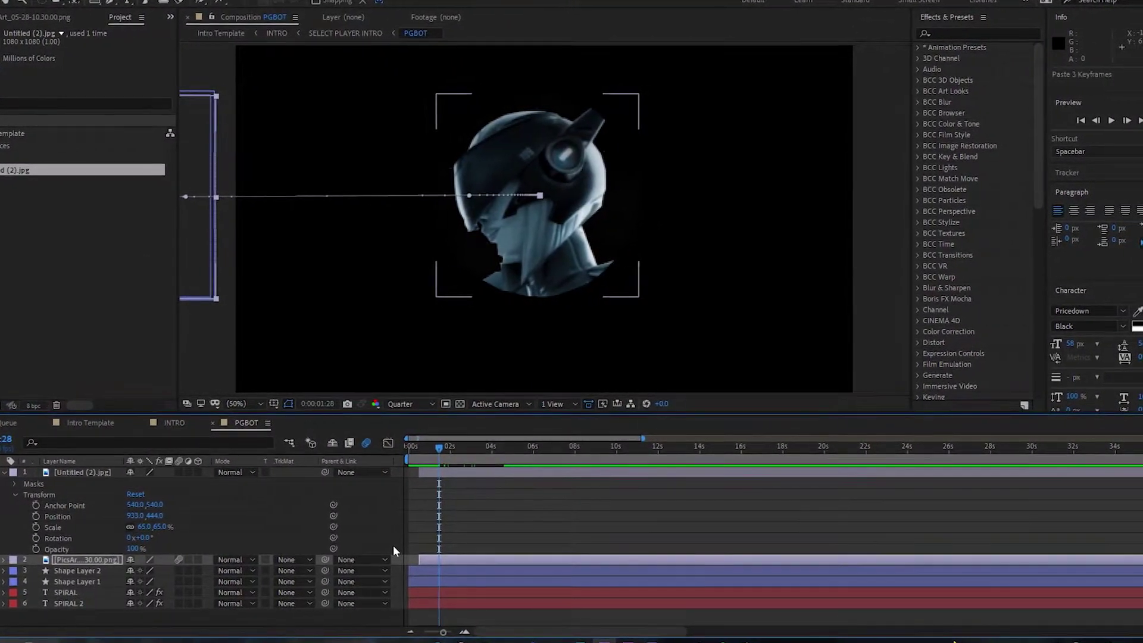
left_click(487, 515)
left_click(483, 475)
key("ctrl+v")
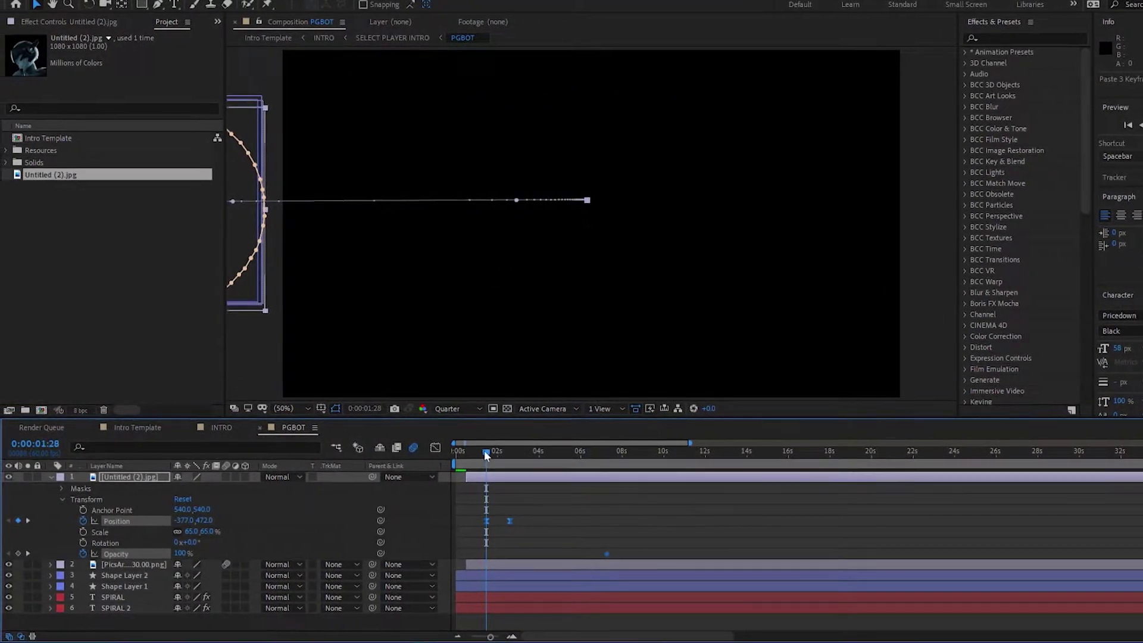
Step: Go to the Untitled (2).jpg layer's second Position keyframe at 0:00:02:36 and delete the old PicsArt logo layer
left_click_drag(478, 451, 515, 454)
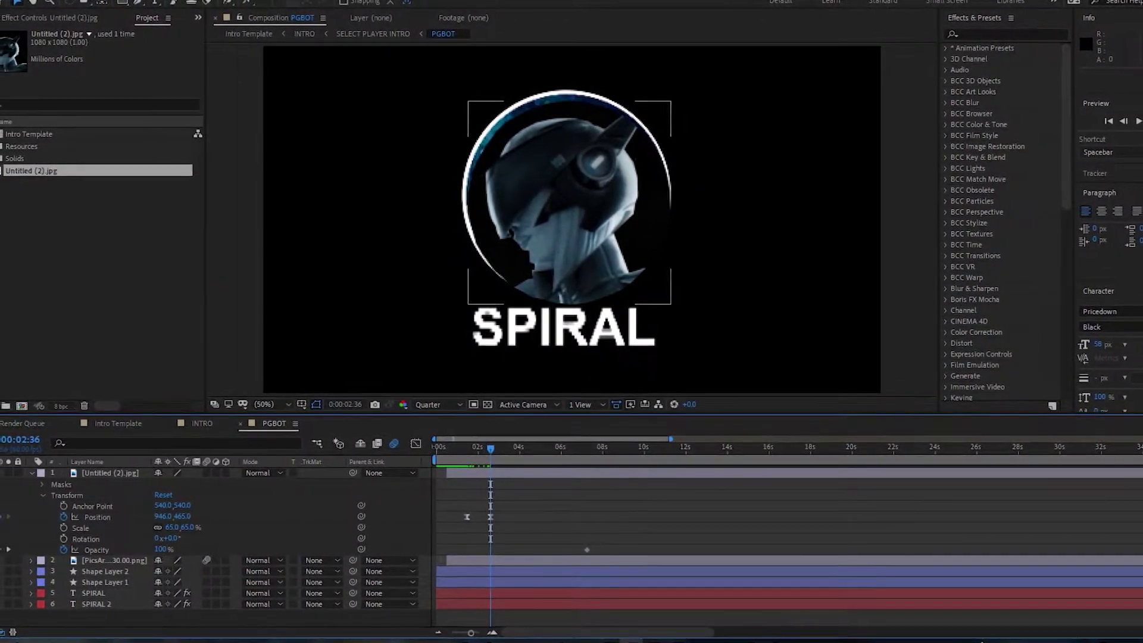
key("j")
left_click(20, 517)
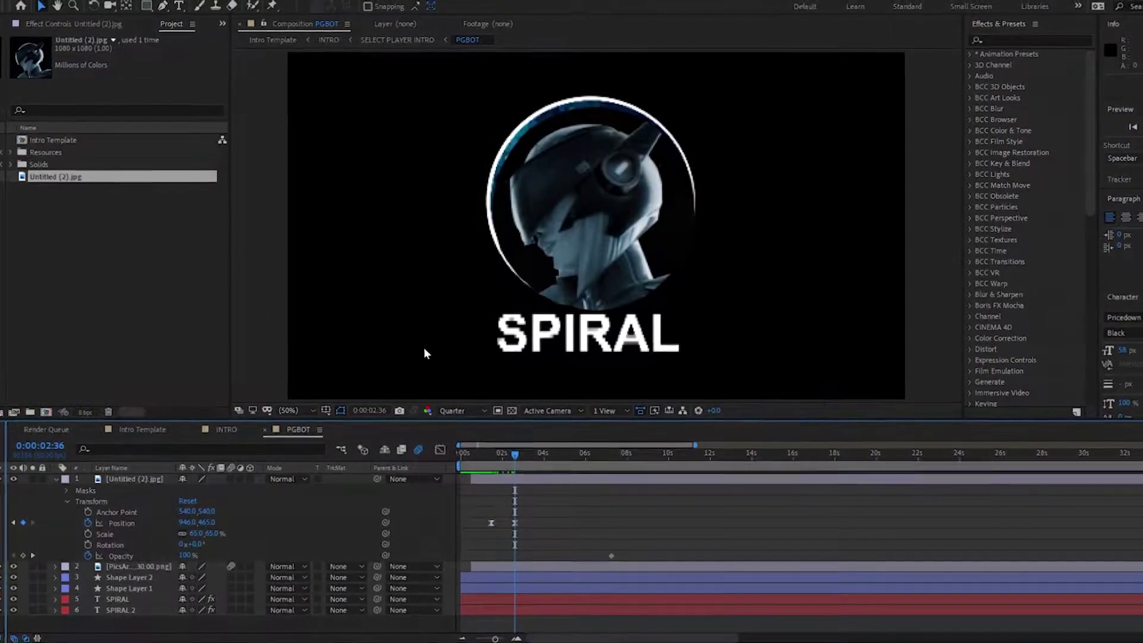
left_click(123, 569)
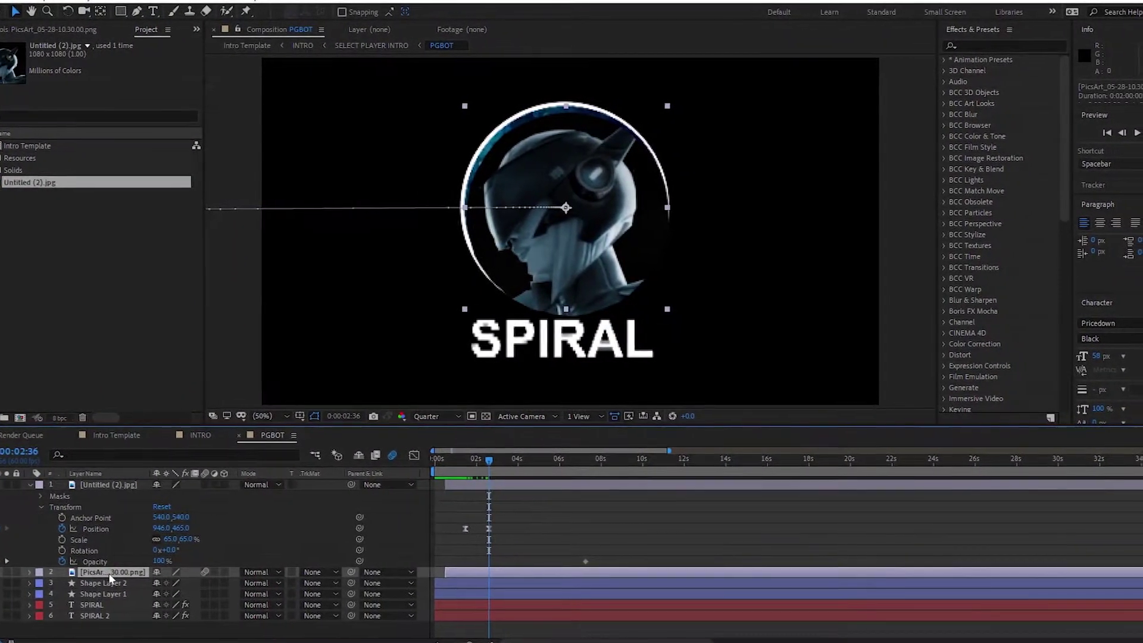
key("Delete")
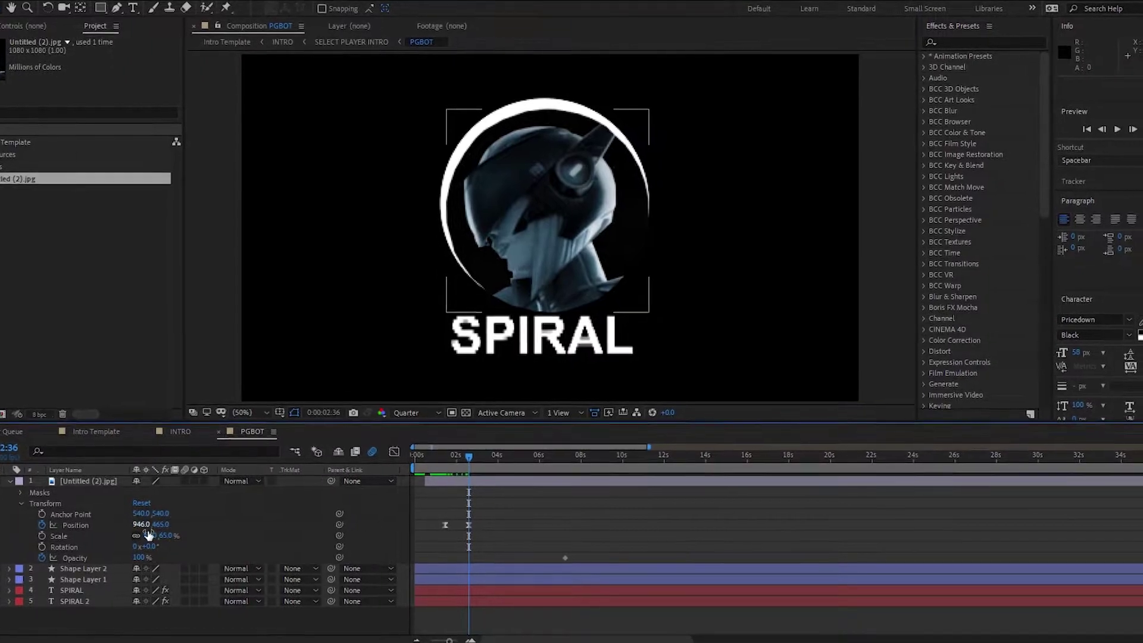
Step: Set the second Position keyframe of Untitled (2).jpg to 935, 447 so the image sits inside the white ring
left_click(143, 523)
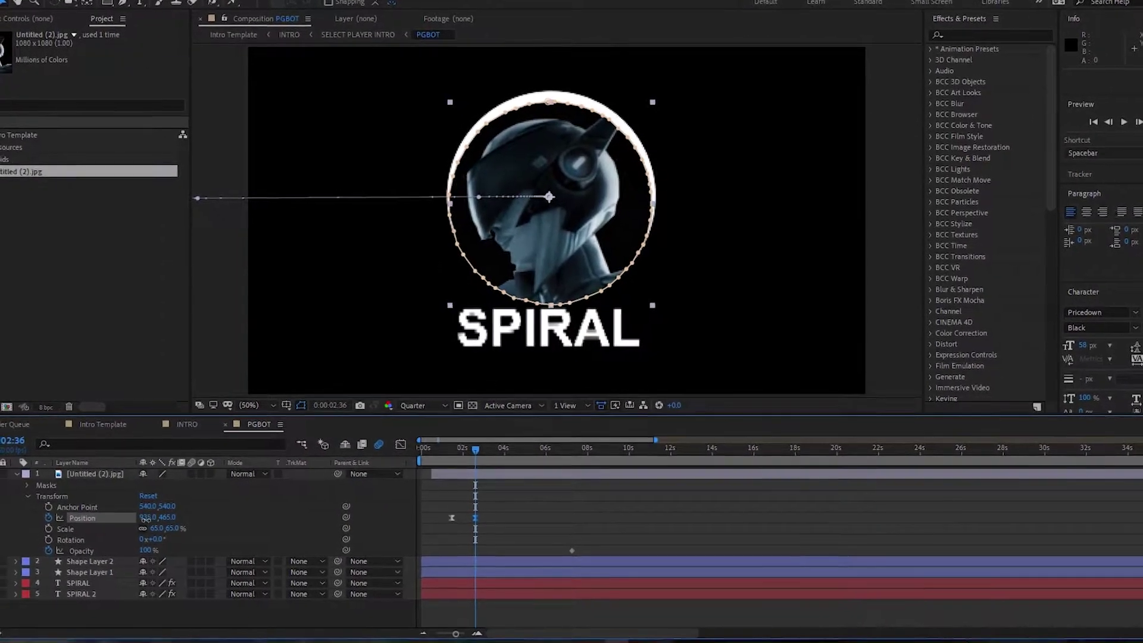
left_click_drag(182, 521, 163, 517)
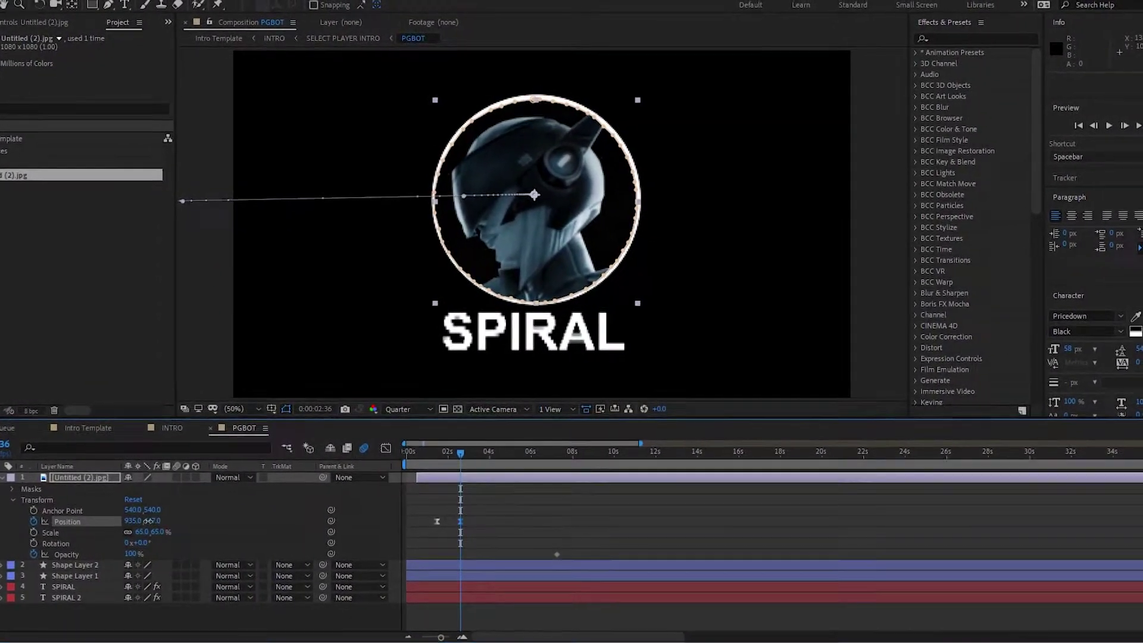
left_click(616, 560)
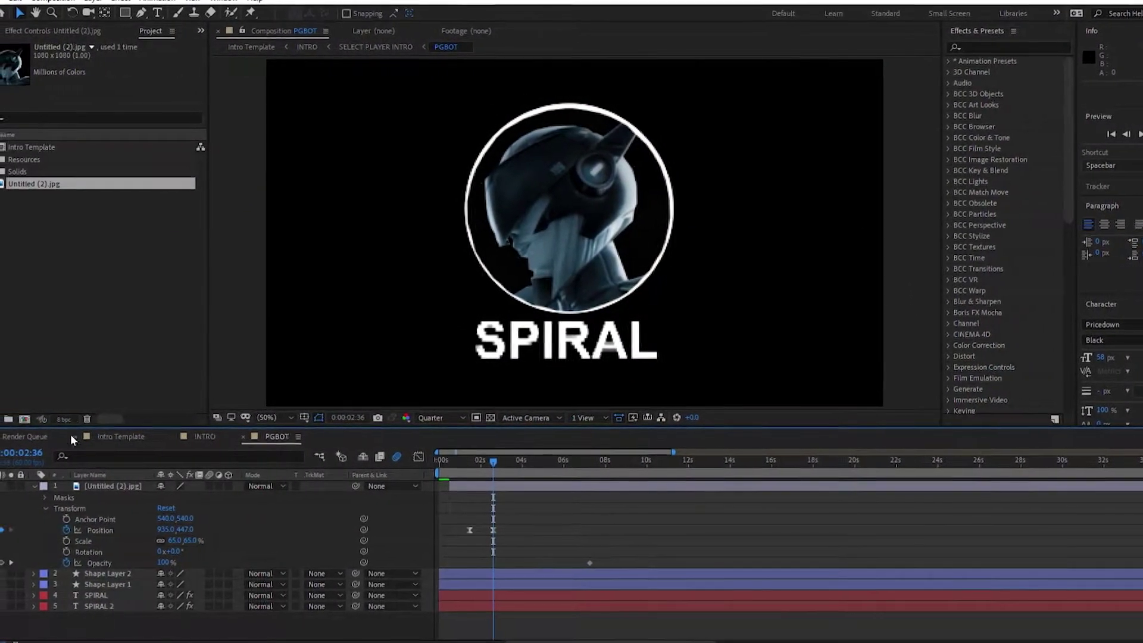
Step: Collapse the Untitled (2).jpg layer's properties and return to the Intro Template composition
left_click(43, 485)
left_click(128, 435)
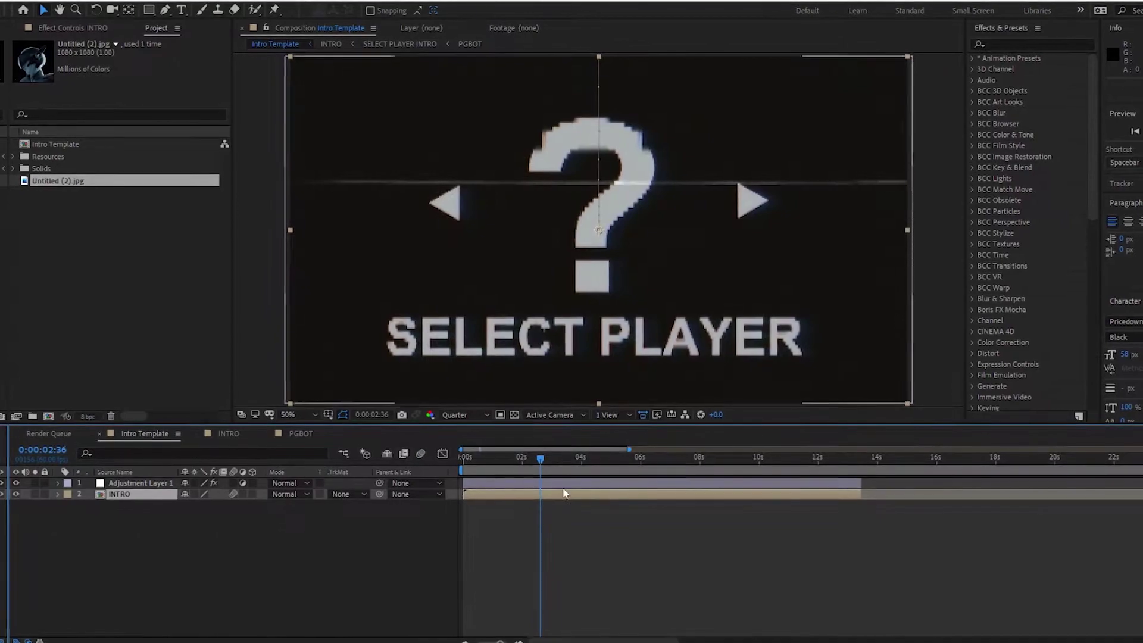
Step: Try removing the uni.VHS effect from Adjustment Layer 1 at 0:00:03:03 to compare the look, and undo the deletion
mouse_move(499, 466)
left_mouse_down()
mouse_move(543, 463)
mouse_move(504, 459)
left_mouse_up()
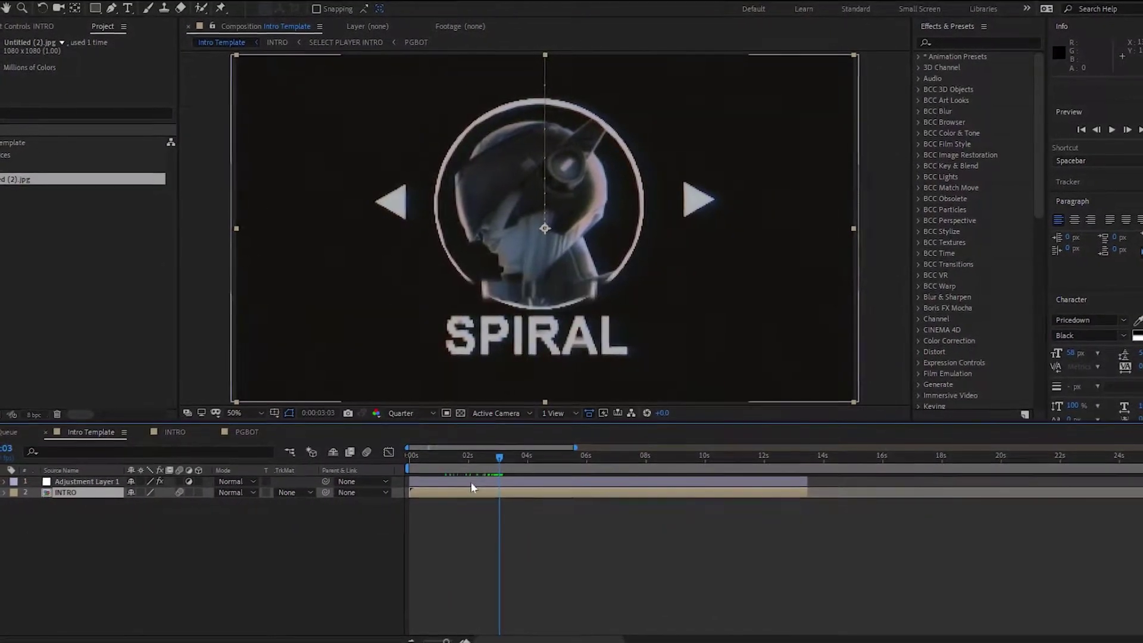
left_click(384, 215)
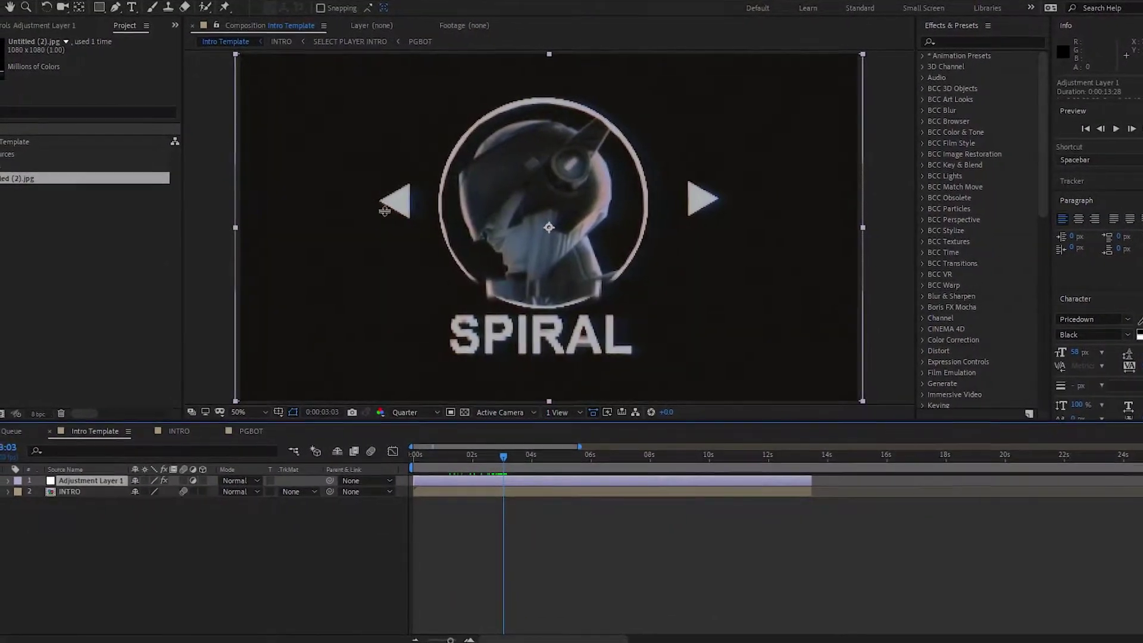
left_click(18, 25)
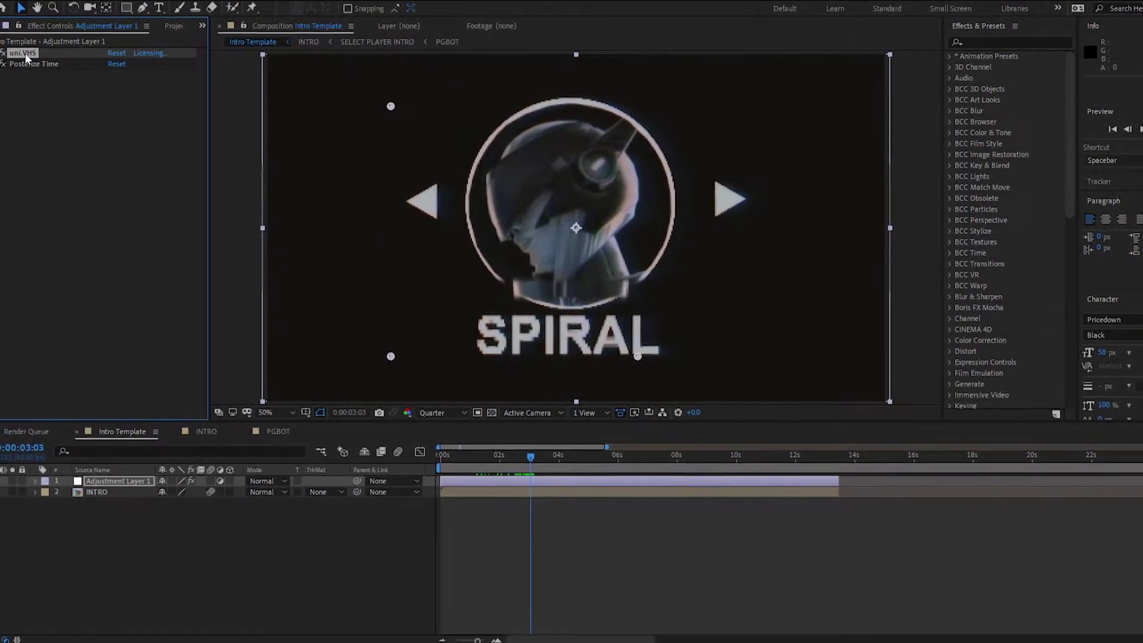
key("Delete")
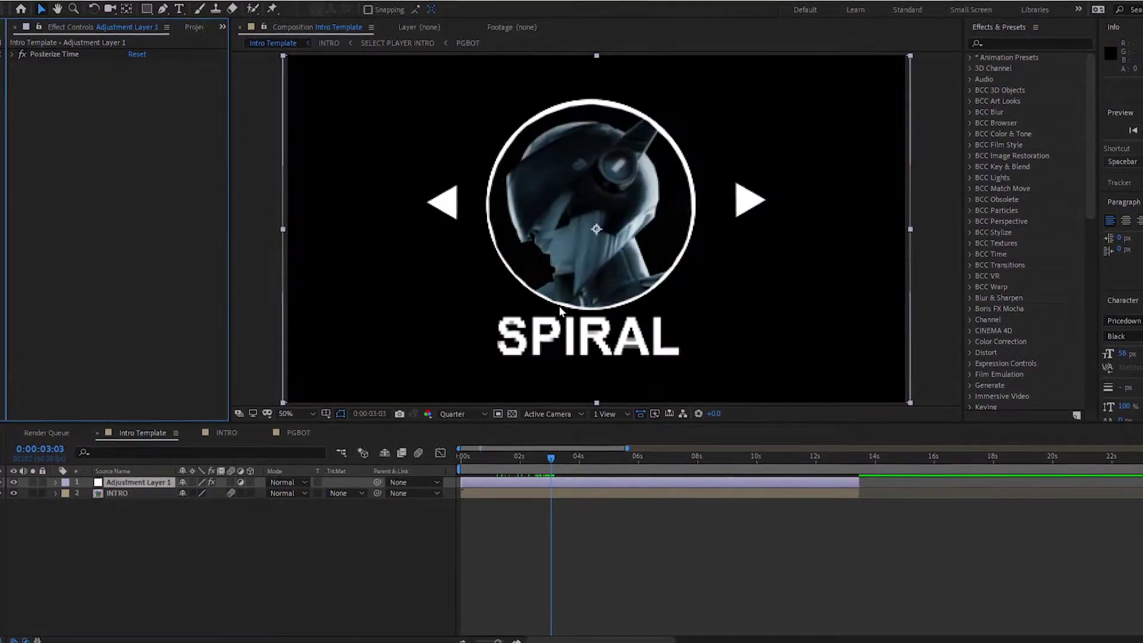
mouse_move(505, 457)
left_mouse_down()
mouse_move(483, 454)
mouse_move(497, 458)
left_mouse_up()
key("ctrl+z")
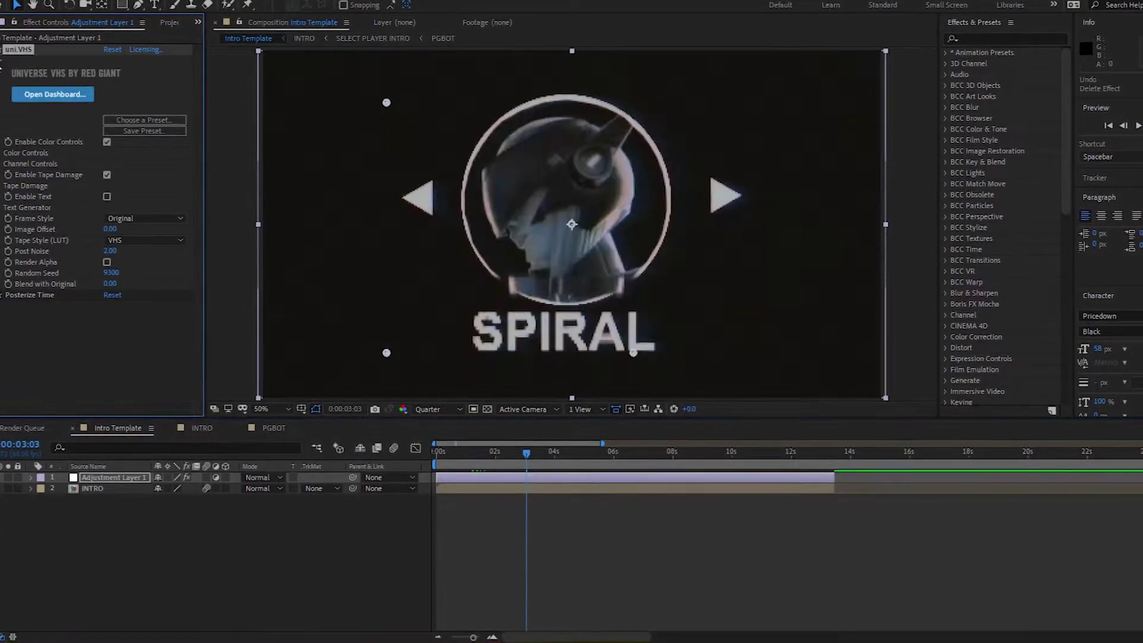
Step: Collapse the uni.VHS settings, select the Posterize Time effect, and scrub through the logo reveal to 0:00:05:23
left_click(3, 48)
left_click(30, 59)
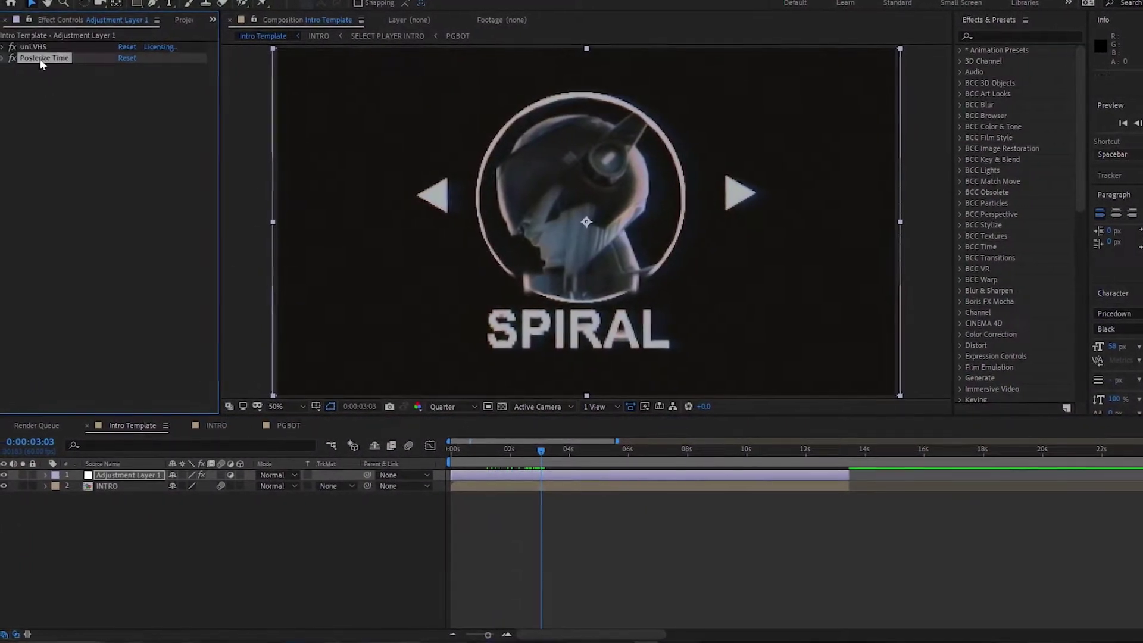
mouse_move(529, 447)
left_mouse_down()
mouse_move(477, 452)
mouse_move(524, 452)
left_mouse_up()
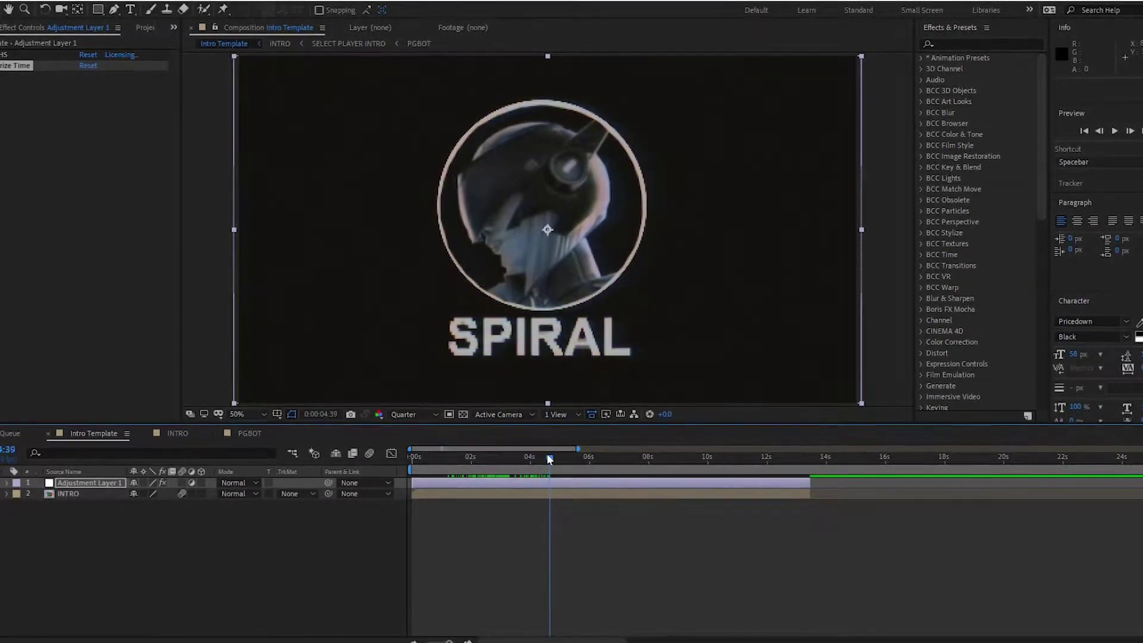
left_click_drag(568, 457, 558, 447)
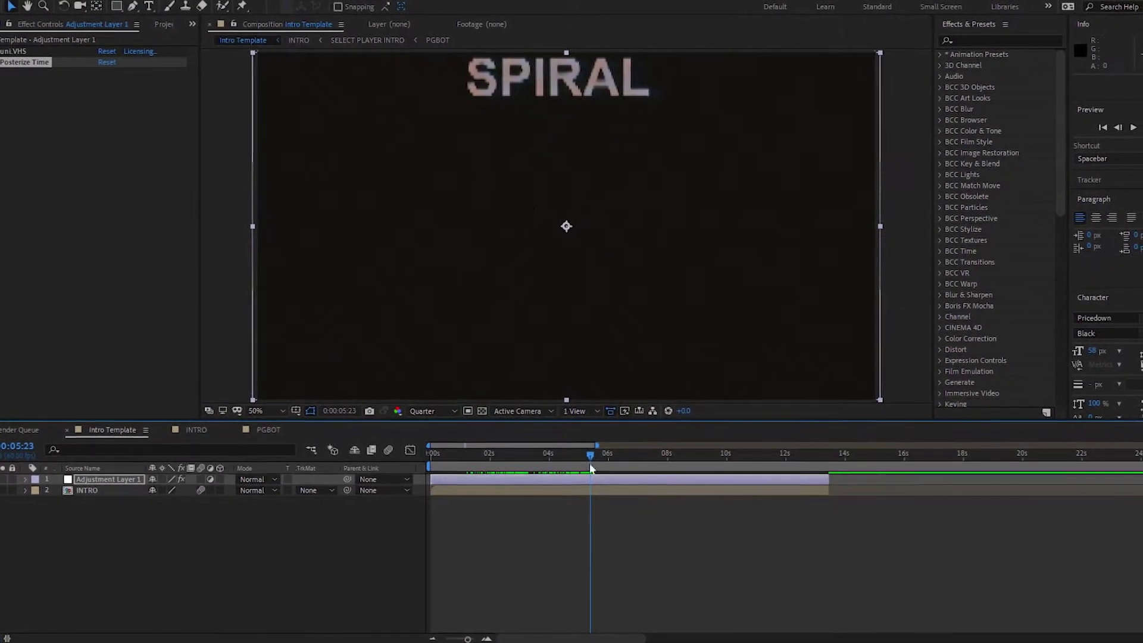
Step: Examine the Posterize Time effect frame by frame around 0:00:05:23 and 0:00:05:24 at single-frame timeline scale
key("equal")
key("equal")
key("equal")
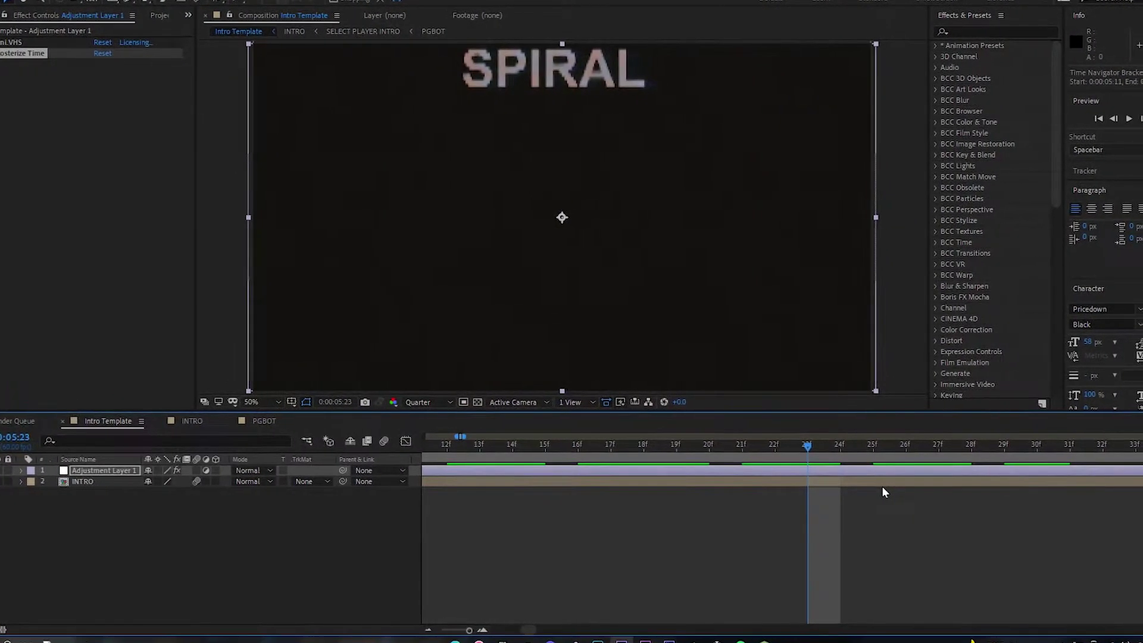
mouse_move(793, 447)
left_mouse_down()
mouse_move(848, 454)
mouse_move(784, 465)
left_mouse_up()
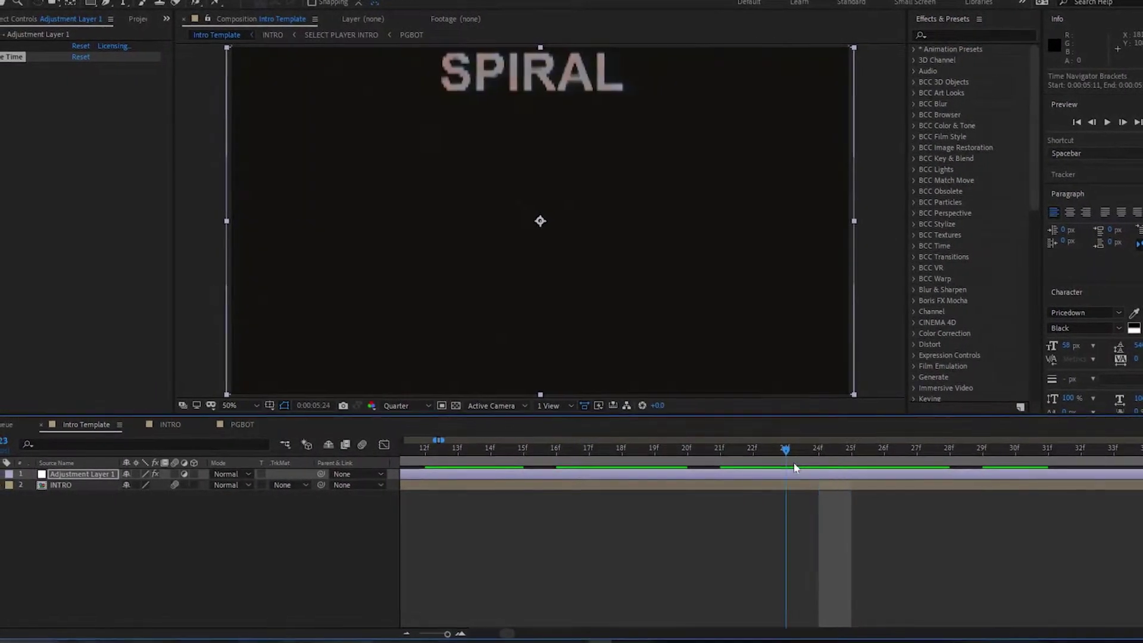
left_click(845, 455)
mouse_move(875, 451)
left_mouse_down()
mouse_move(854, 449)
mouse_move(884, 455)
mouse_move(870, 455)
left_mouse_up()
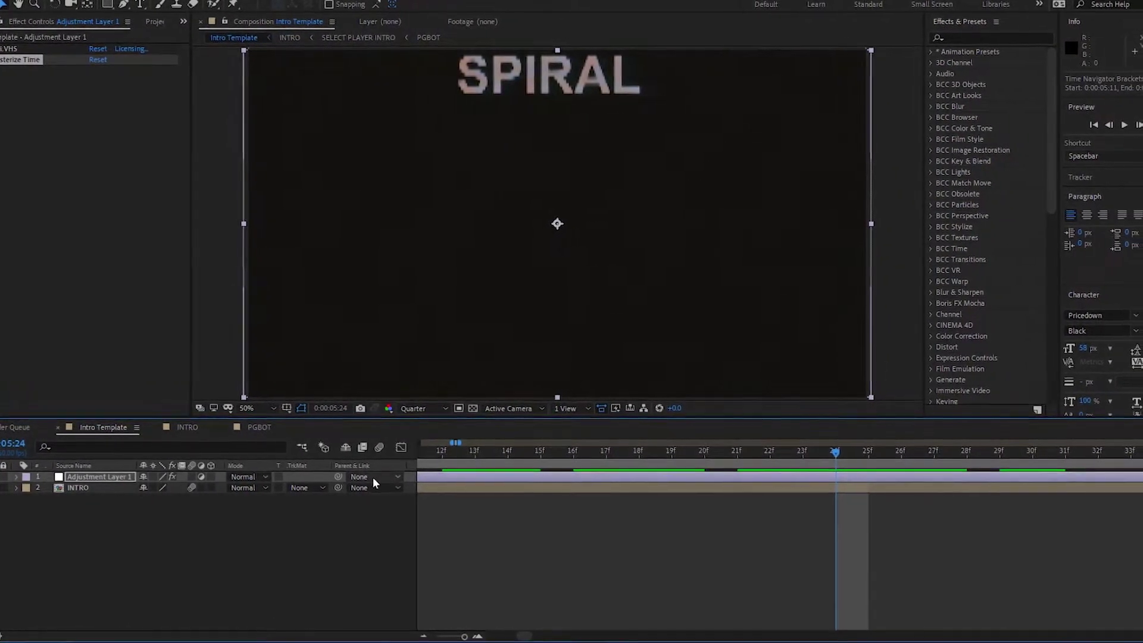
Step: Deselect Adjustment Layer 1 and return the playhead to the start of the Intro Template composition
left_click(194, 498)
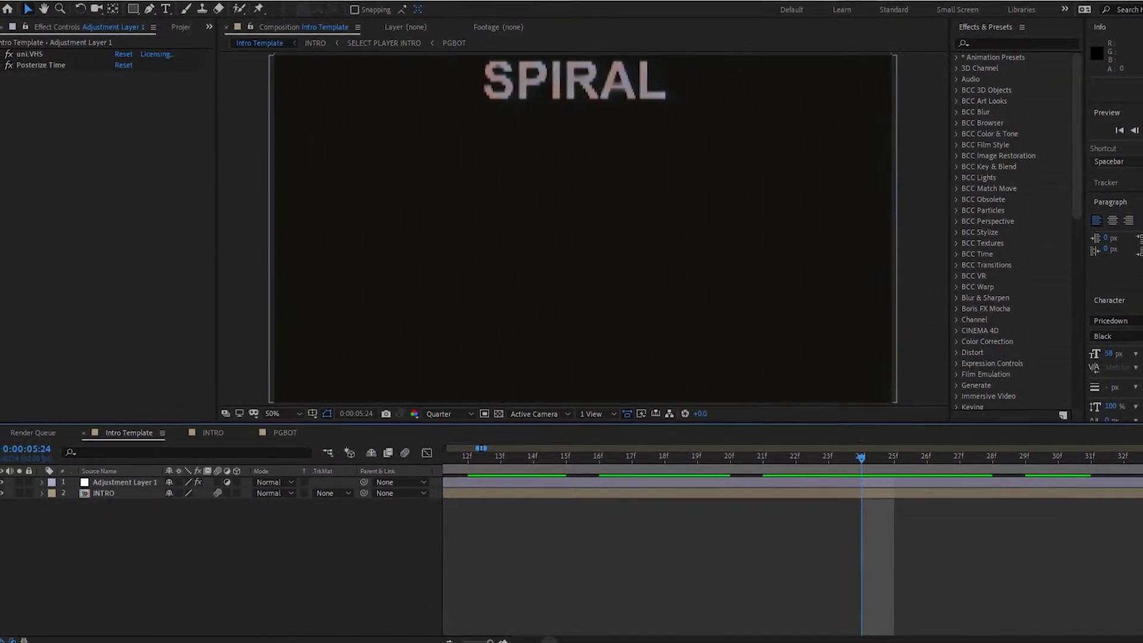
left_click(456, 452)
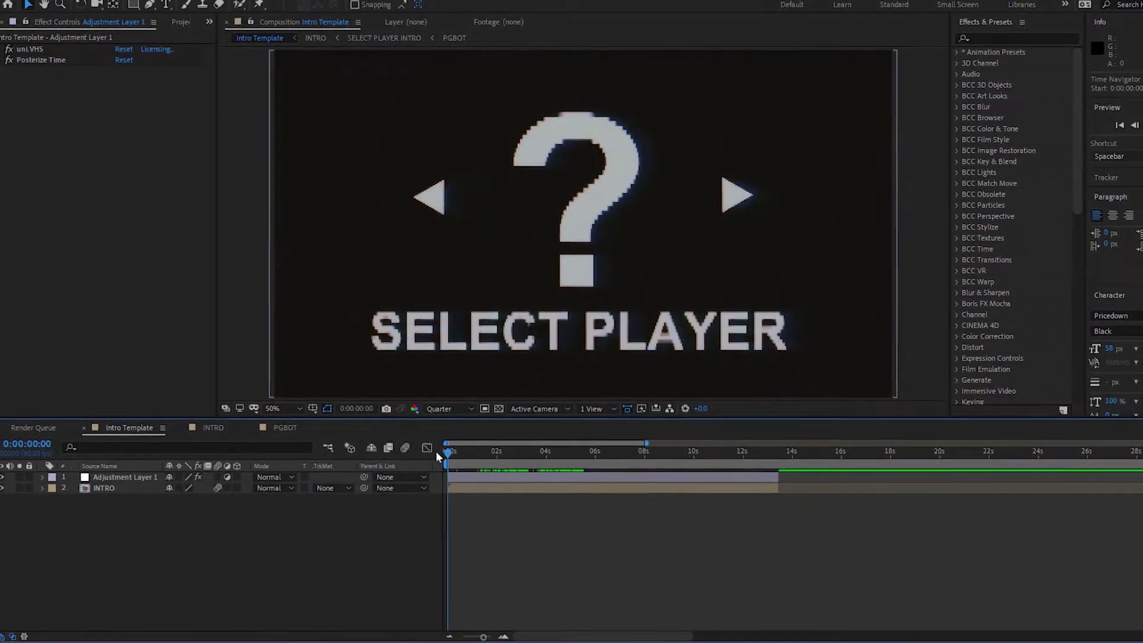